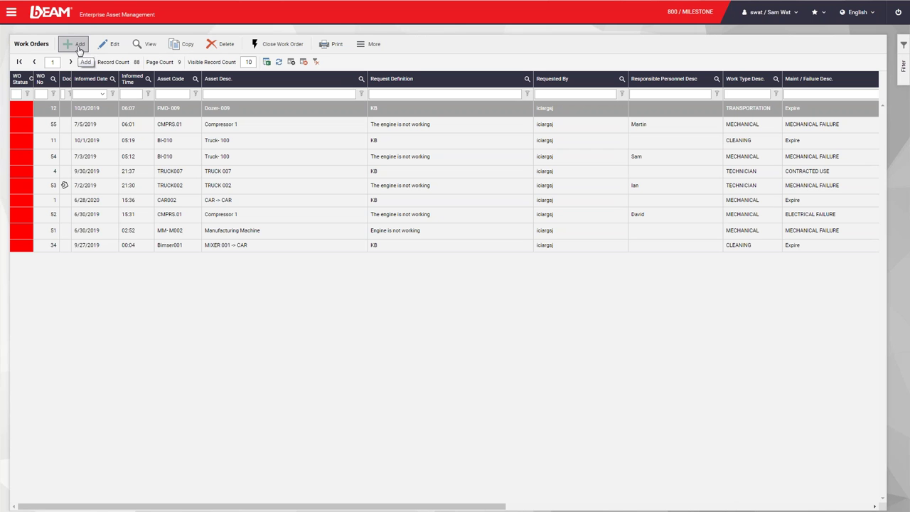
Open work order 11 for Truck-100 and set its planned start date to 7/15/2019
{"action": "left_click", "coordinate": [259, 142]}
{"action": "double_click", "coordinate": [259, 143]}
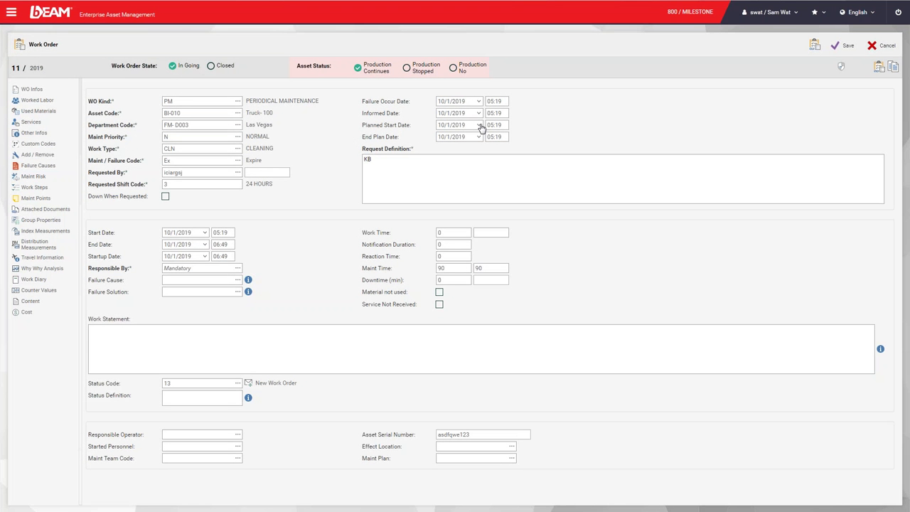
{"action": "left_click", "coordinate": [480, 126]}
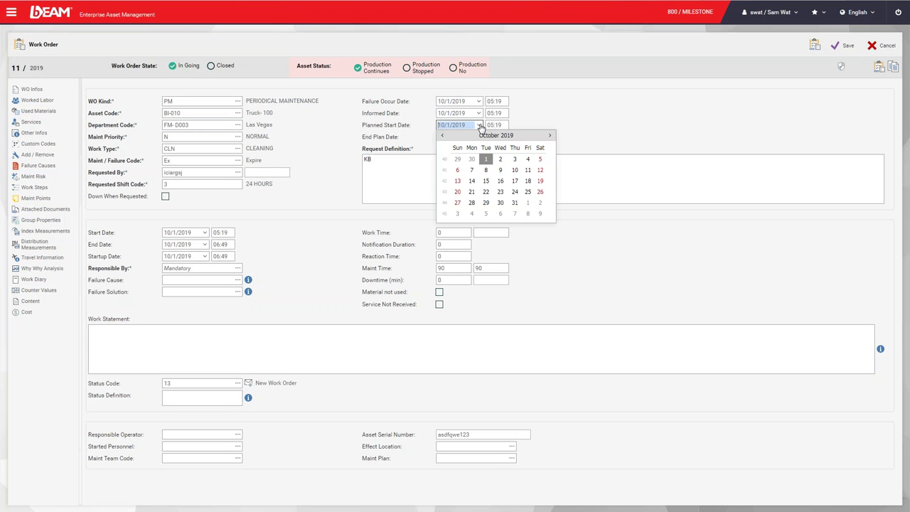
{"action": "left_click", "coordinate": [472, 181]}
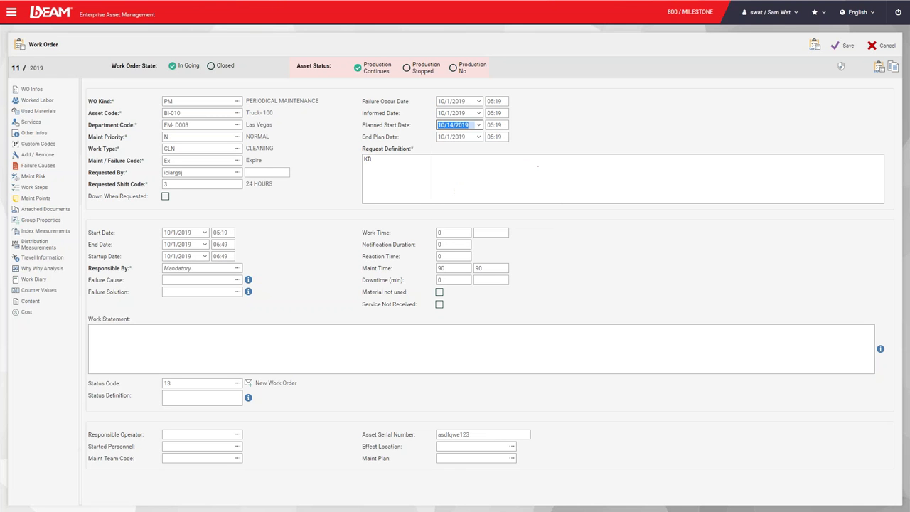
{"action": "left_click", "coordinate": [479, 125]}
{"action": "left_click", "coordinate": [442, 136]}
{"action": "left_click", "coordinate": [442, 136]}
{"action": "left_click", "coordinate": [442, 136]}
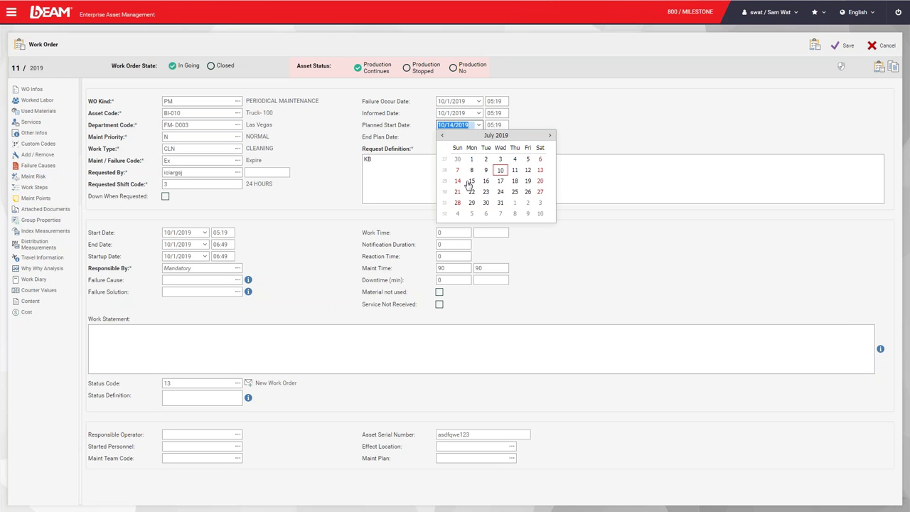
{"action": "left_click", "coordinate": [470, 180]}
Set the work order's end plan date to 7/18/2019
{"action": "left_click", "coordinate": [478, 137]}
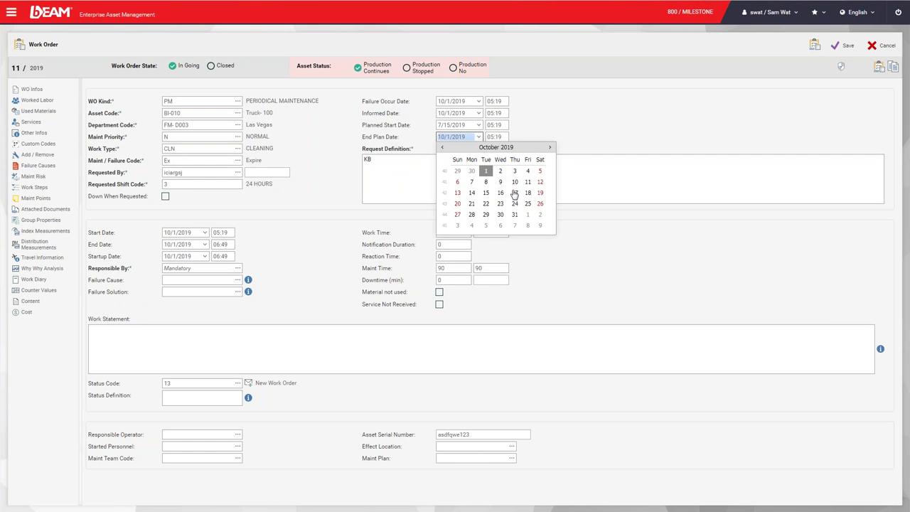
{"action": "left_click", "coordinate": [443, 147]}
{"action": "left_click", "coordinate": [443, 148]}
{"action": "left_click", "coordinate": [442, 147]}
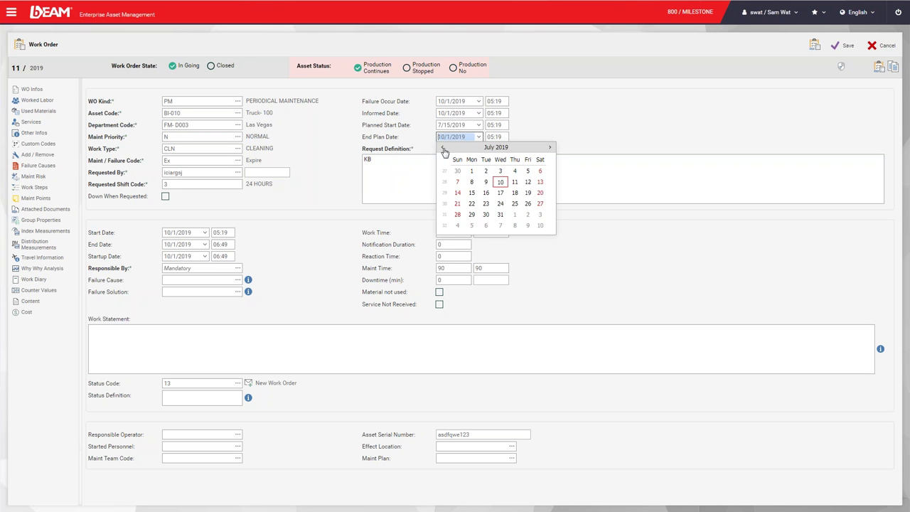
{"action": "left_click", "coordinate": [520, 193]}
{"action": "left_click", "coordinate": [374, 201]}
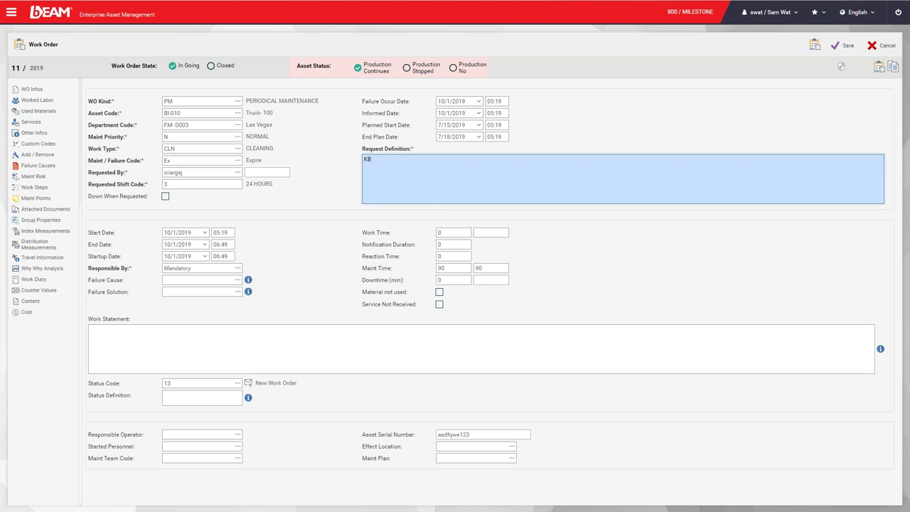
Assign mechanical engineer resource FME-005 as responsible for the work order and enter a Contractor service line
{"action": "left_click", "coordinate": [237, 268]}
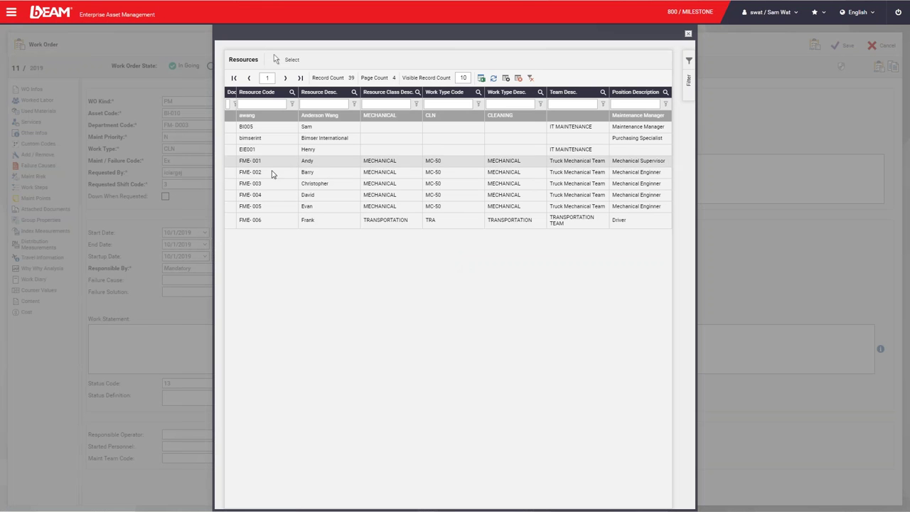
{"action": "double_click", "coordinate": [268, 205]}
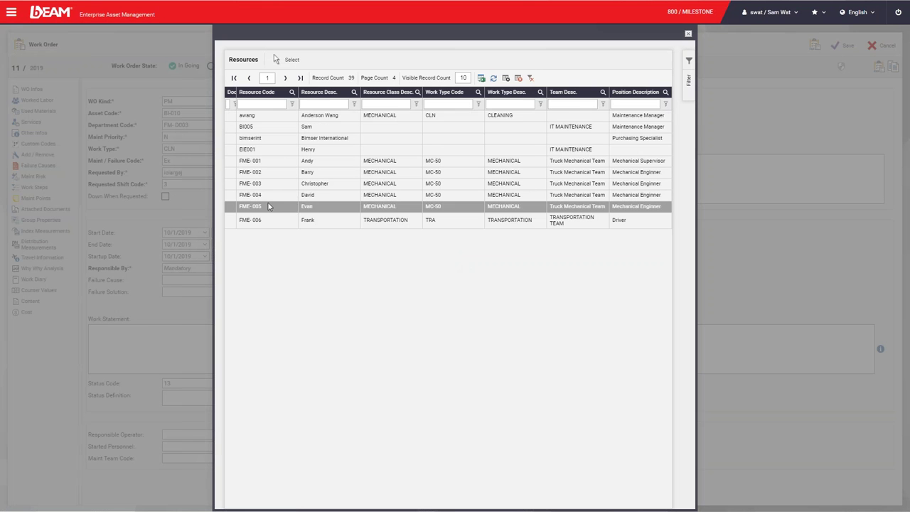
{"action": "left_click", "coordinate": [63, 121]}
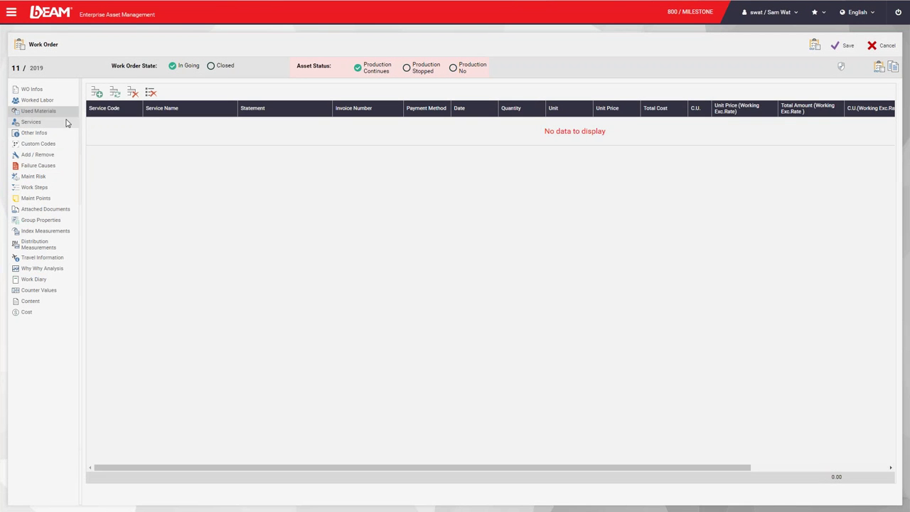
{"action": "left_click", "coordinate": [99, 95]}
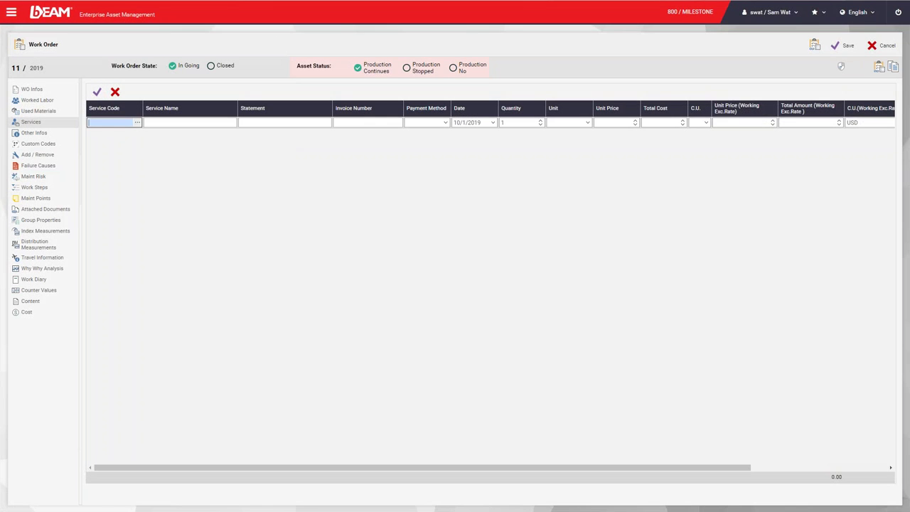
{"action": "left_click", "coordinate": [138, 123]}
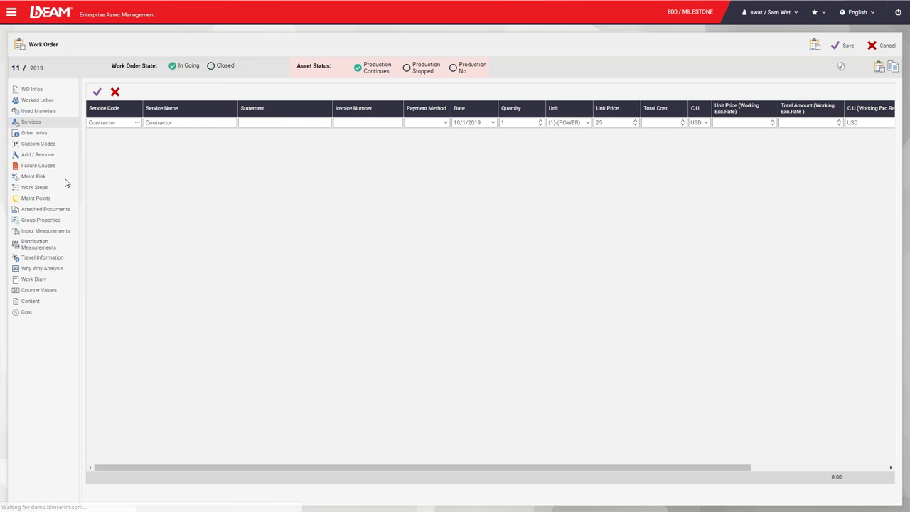
Review the work order's used materials and cost breakdown, and save the work order
{"action": "left_click", "coordinate": [51, 111]}
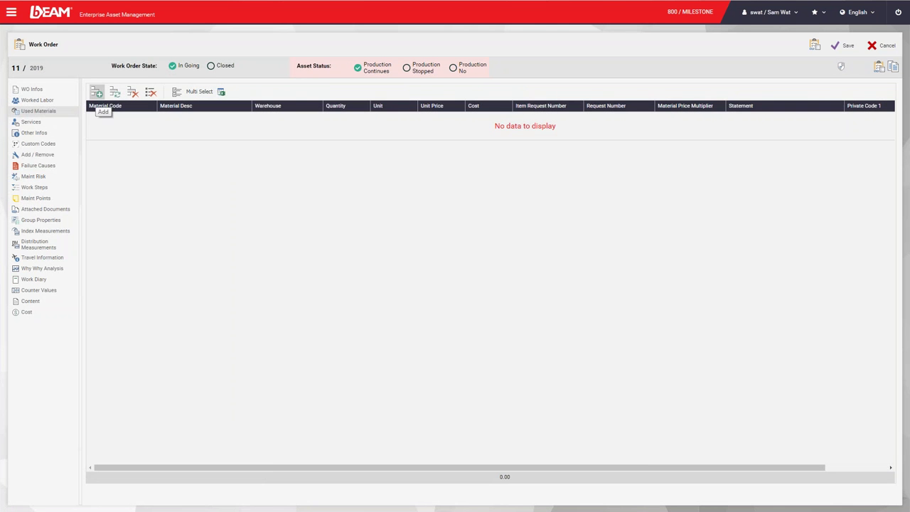
{"action": "left_click", "coordinate": [53, 314]}
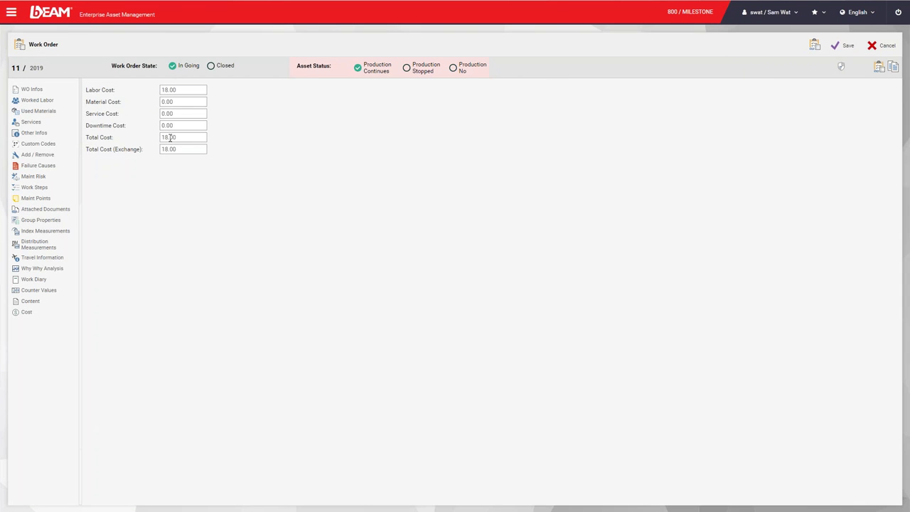
{"action": "left_click", "coordinate": [853, 50]}
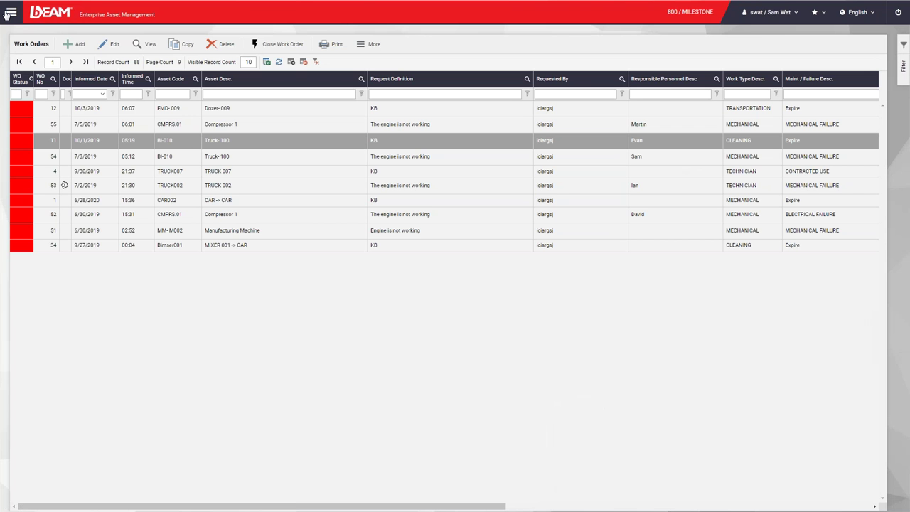
Open the work order calendar and check the Truck-100 Expire entry scheduled for July 15 to 18
{"action": "left_click", "coordinate": [10, 12]}
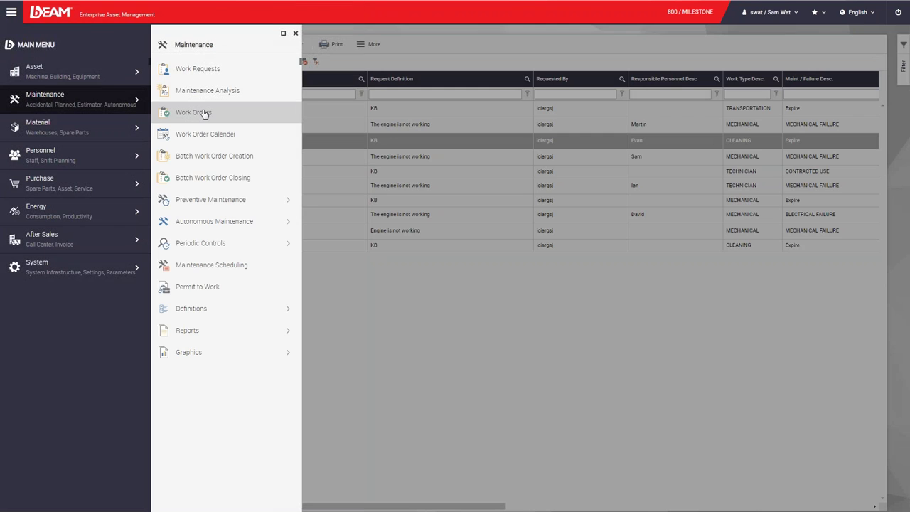
{"action": "left_click", "coordinate": [264, 134]}
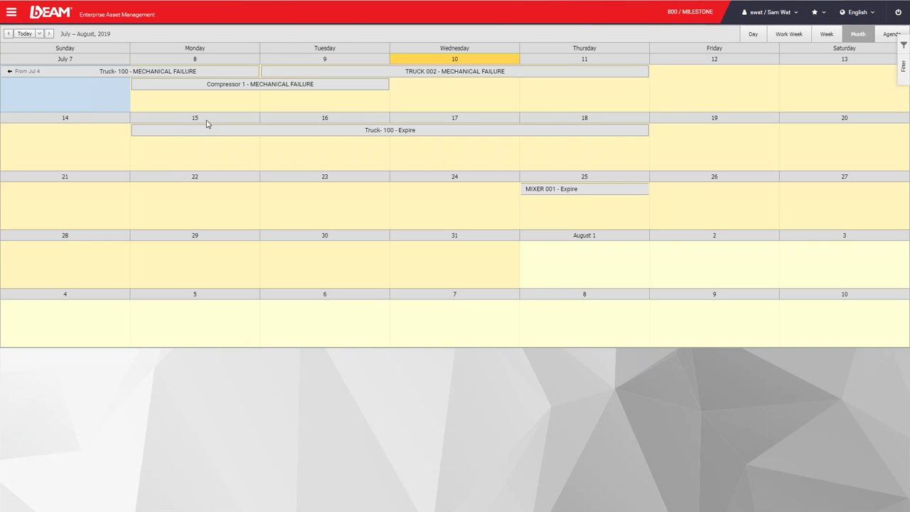
{"action": "left_click", "coordinate": [388, 129]}
{"action": "left_click", "coordinate": [400, 130]}
{"action": "right_click", "coordinate": [404, 132]}
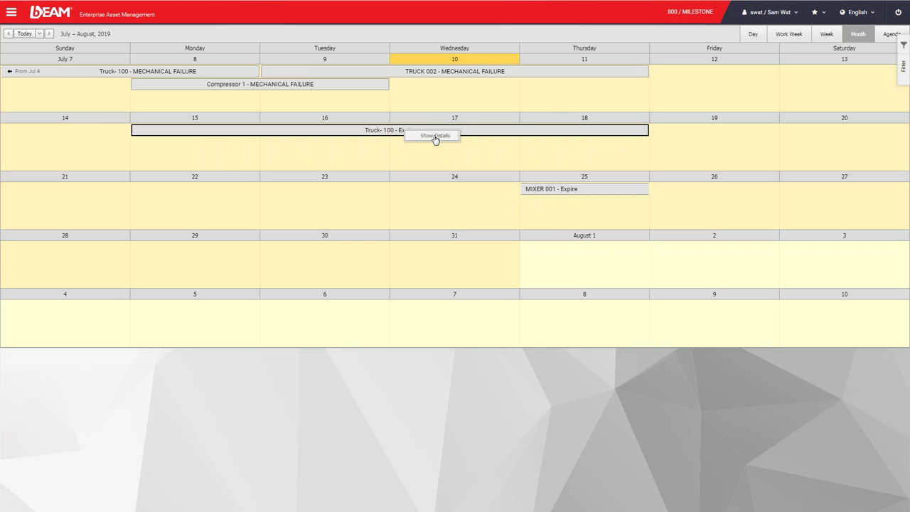
{"action": "left_click", "coordinate": [402, 164]}
Go to the preventive maintenance definitions and open the BI-010 Truck-100 record with failure code Ex
{"action": "left_click", "coordinate": [11, 11]}
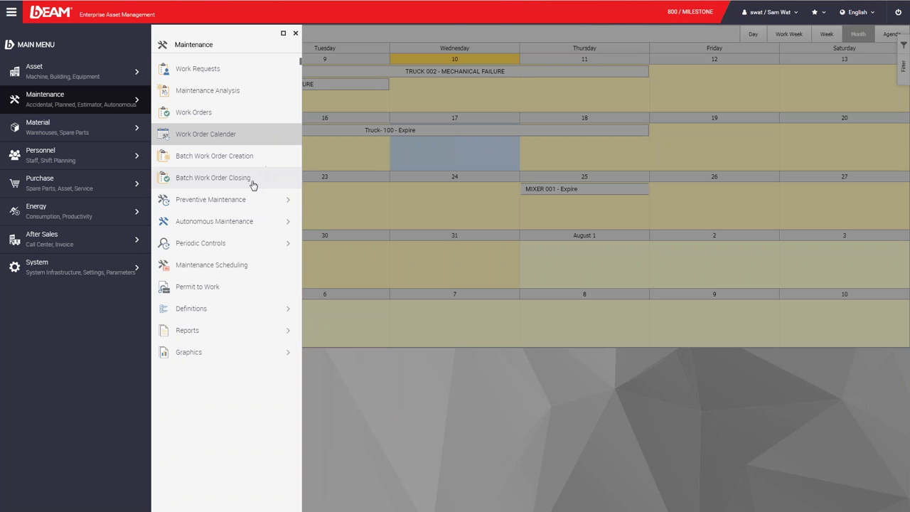
{"action": "left_click", "coordinate": [258, 203]}
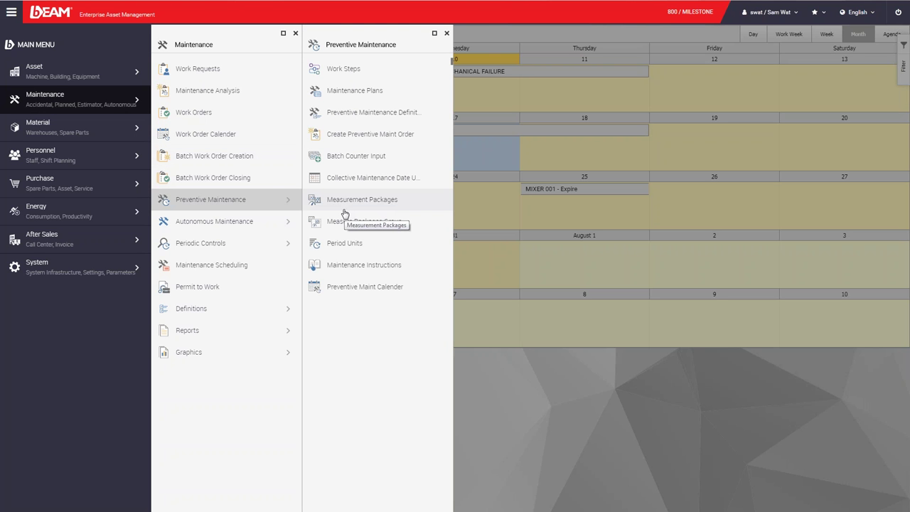
{"action": "left_click", "coordinate": [404, 115]}
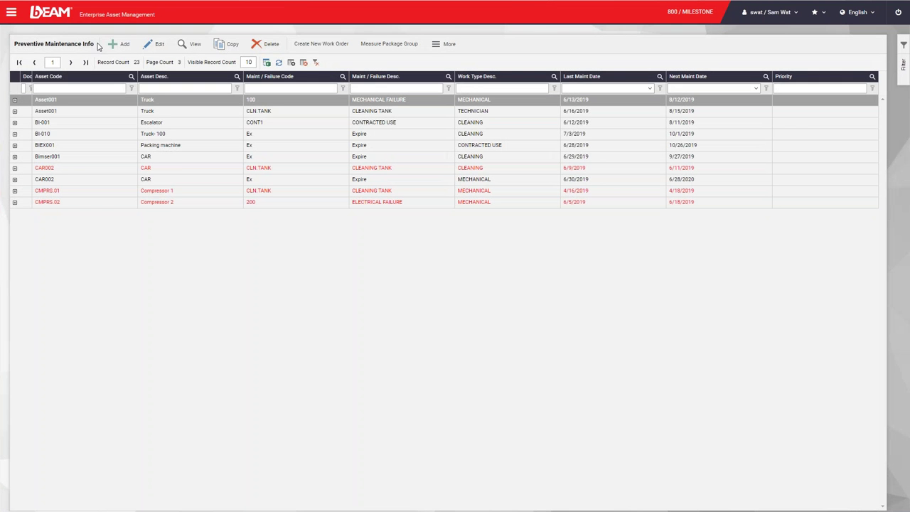
{"action": "double_click", "coordinate": [188, 136]}
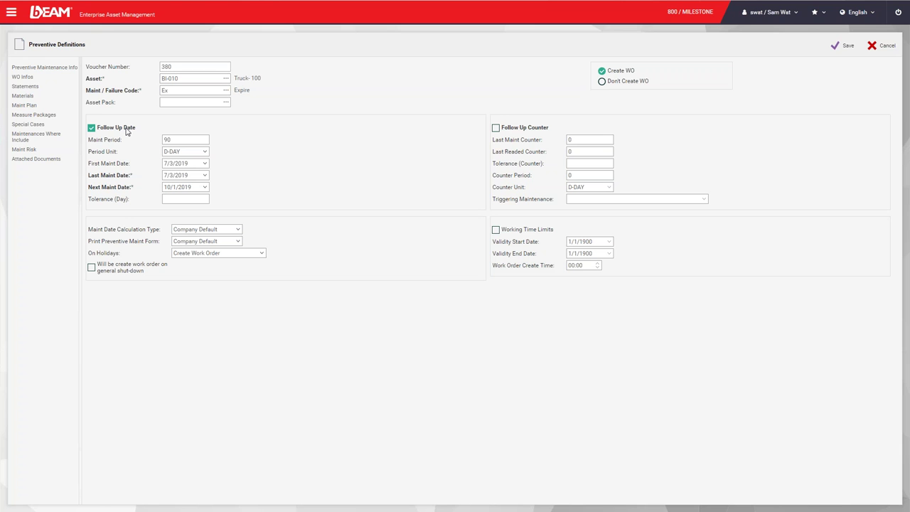
Check the available period units and set the Truck-100 date-based maintenance period to 120 days
{"action": "left_click", "coordinate": [199, 151]}
{"action": "left_click", "coordinate": [200, 151]}
{"action": "left_click", "coordinate": [200, 152]}
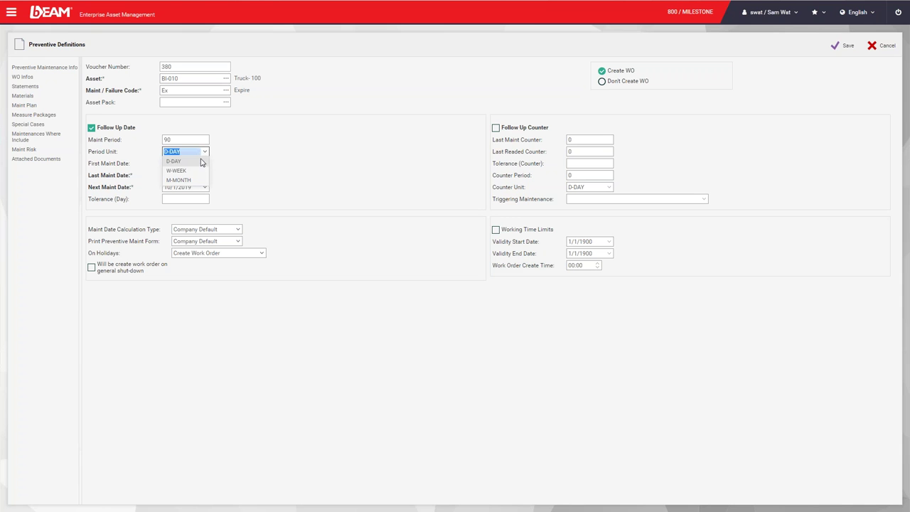
{"action": "left_click", "coordinate": [203, 147]}
{"action": "double_click", "coordinate": [194, 140]}
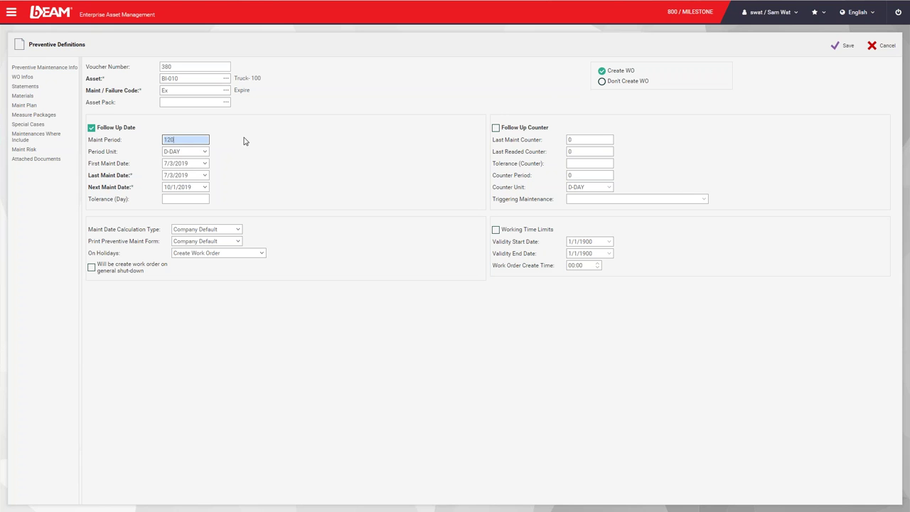
{"action": "left_click", "coordinate": [243, 185]}
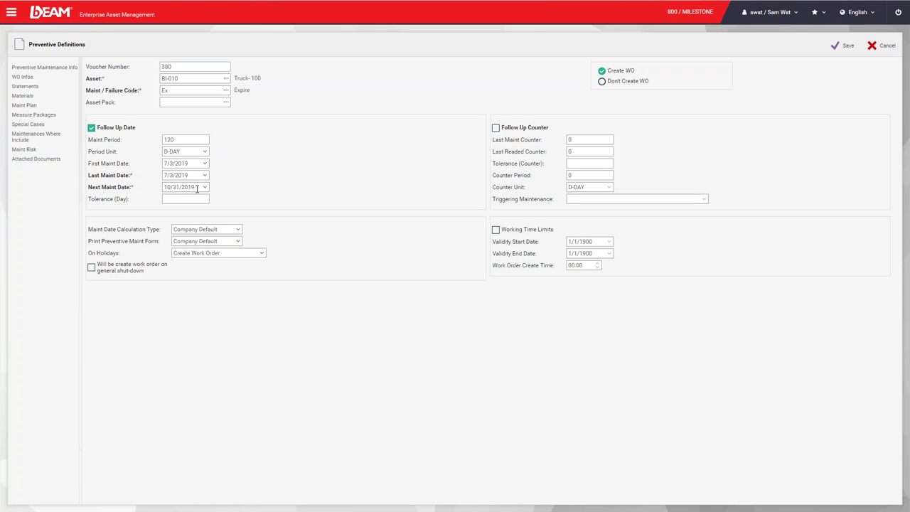
Review the preventive definition's materials and attached documents, and save the definition
{"action": "left_click", "coordinate": [47, 98]}
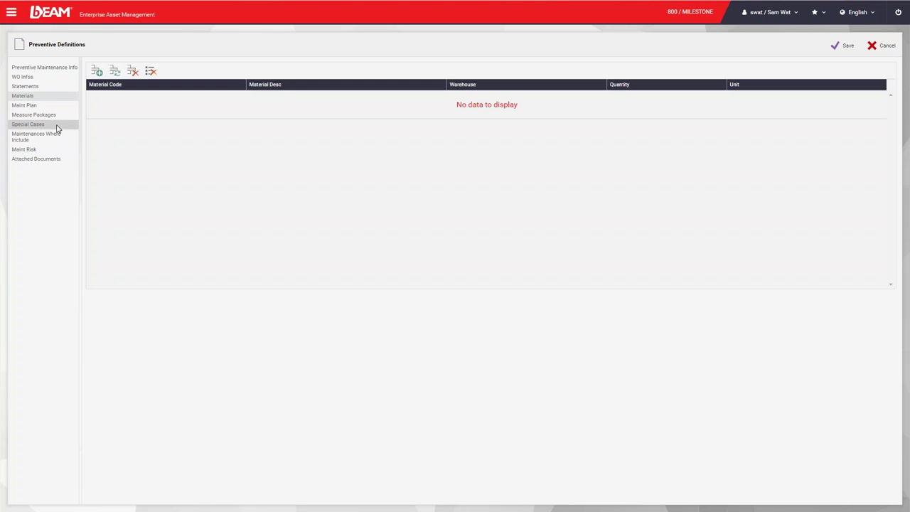
{"action": "left_click", "coordinate": [43, 159]}
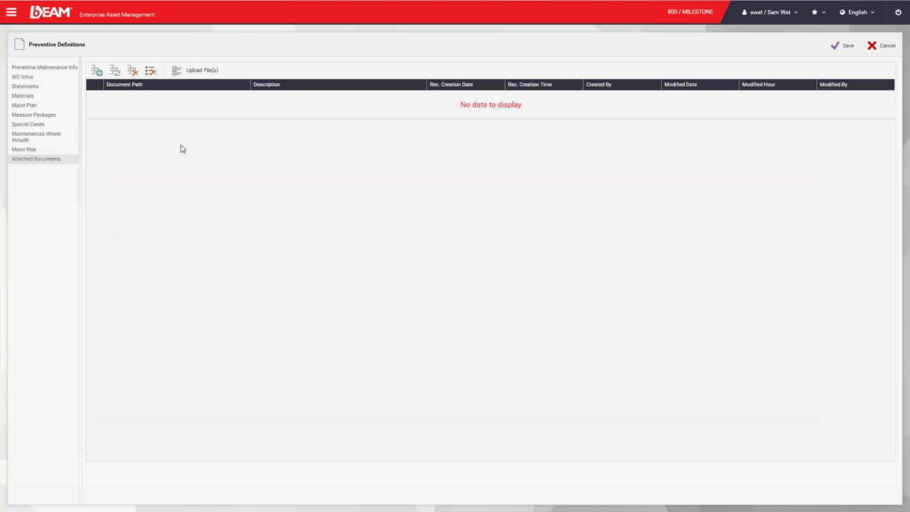
{"action": "left_click", "coordinate": [55, 68]}
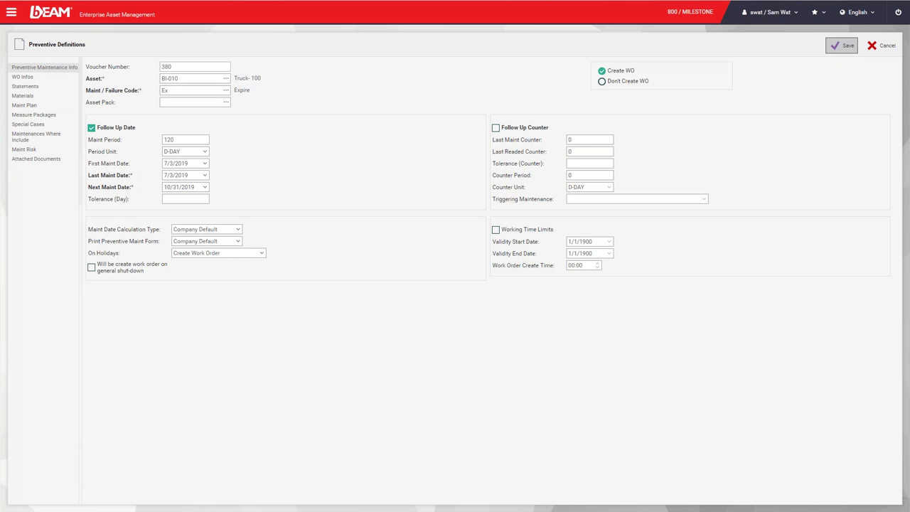
{"action": "left_click", "coordinate": [842, 45]}
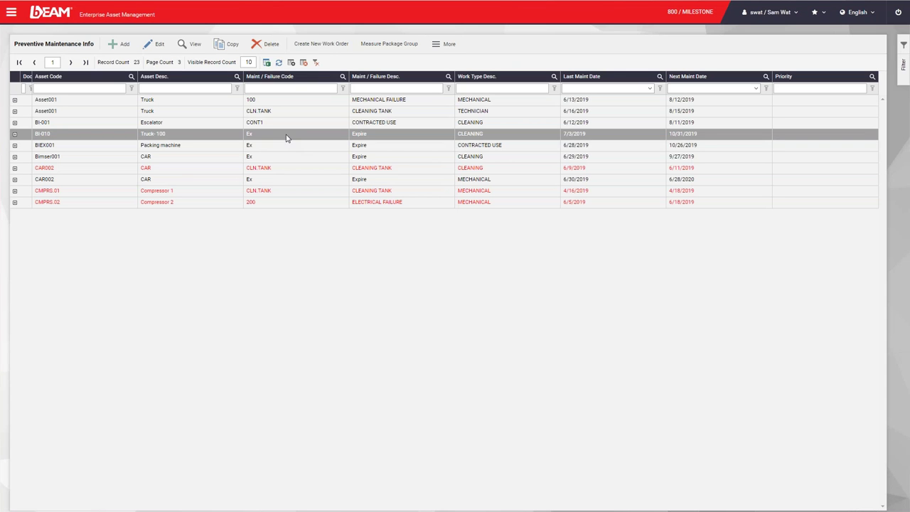
Open the preventive maintenance definition of the Bimser001 CAR asset
{"action": "left_click", "coordinate": [278, 159]}
{"action": "double_click", "coordinate": [279, 156]}
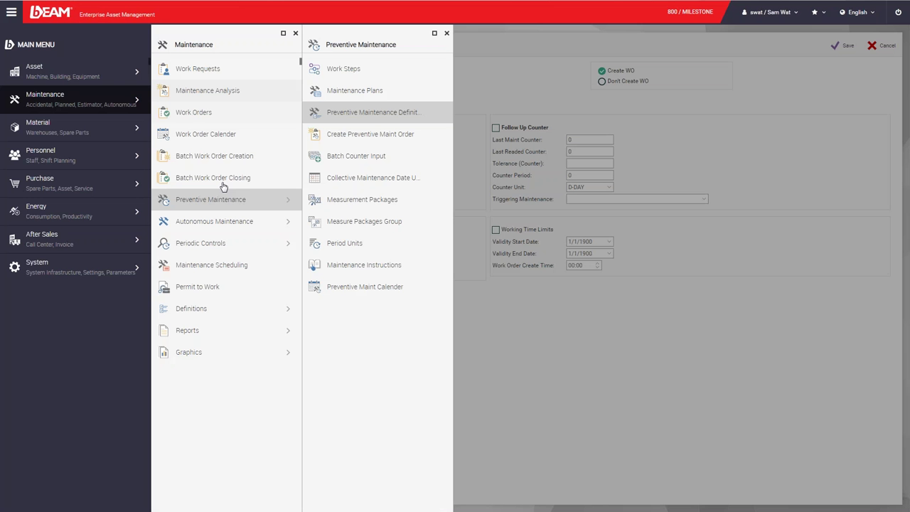
Open the Gears material BI-009 from the materials list and view its attached documents and picture
{"action": "left_click", "coordinate": [83, 134]}
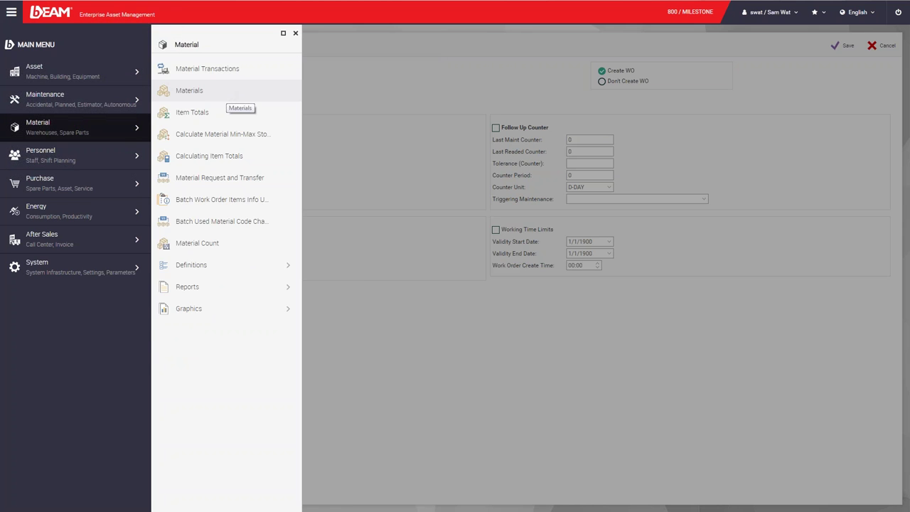
{"action": "left_click", "coordinate": [225, 91]}
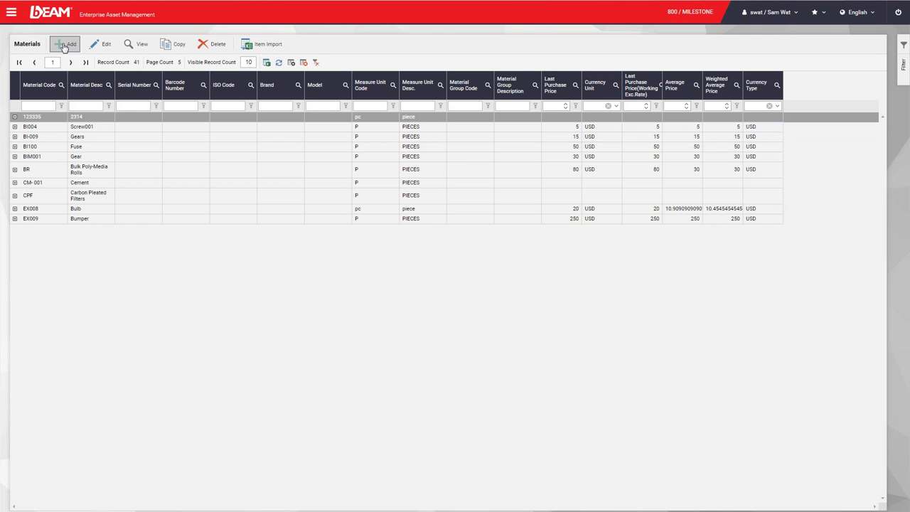
{"action": "left_click", "coordinate": [99, 139]}
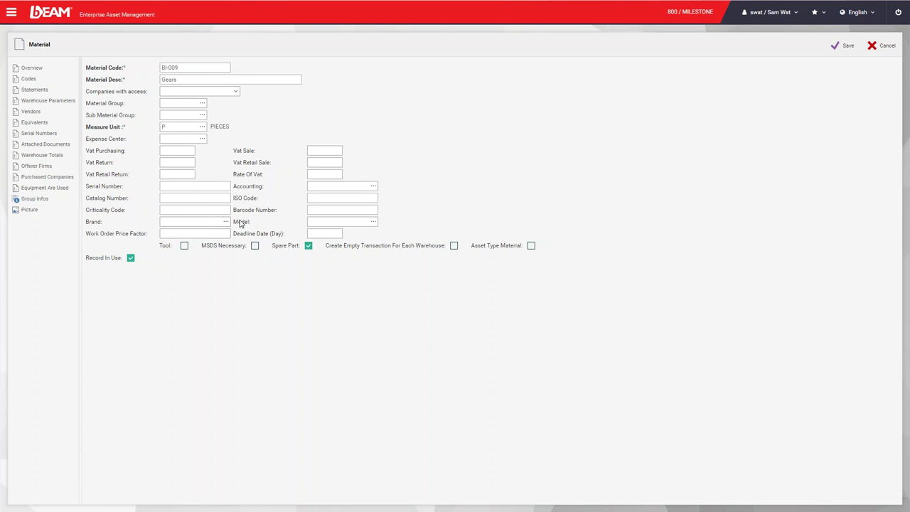
{"action": "left_click", "coordinate": [63, 144]}
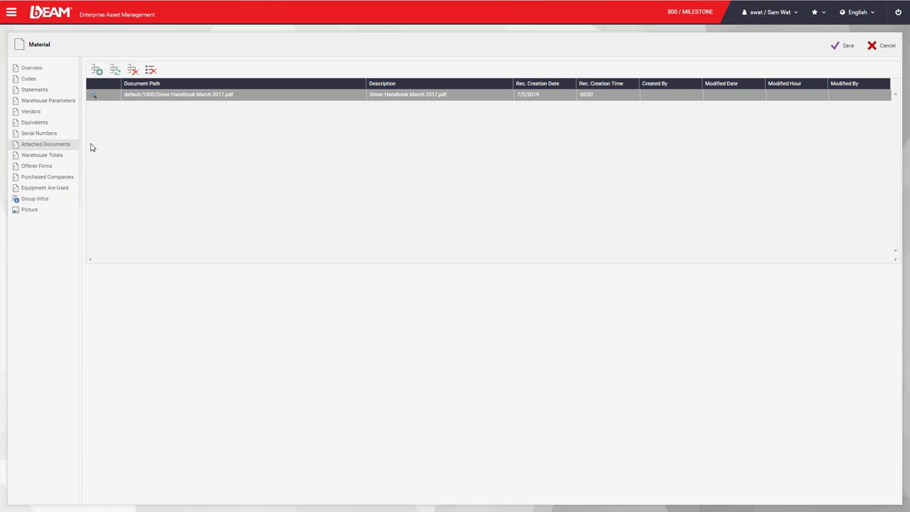
{"action": "left_click", "coordinate": [55, 211]}
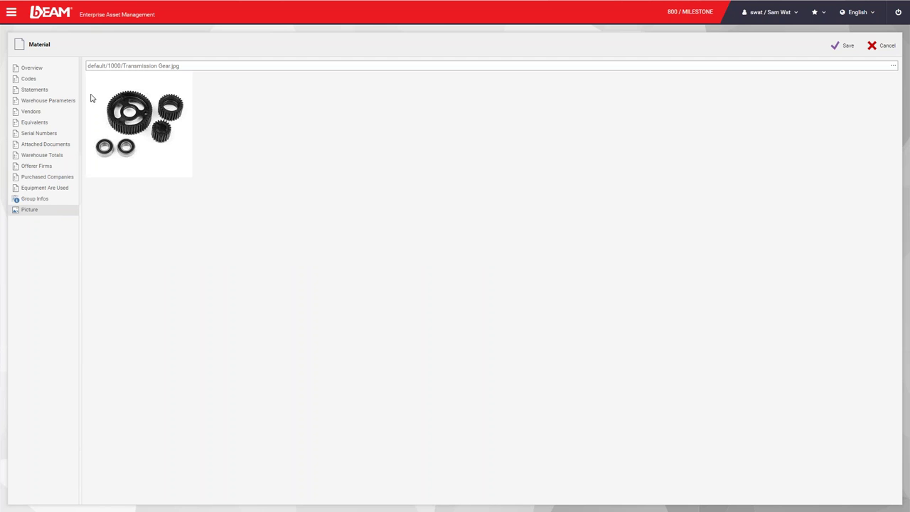
Add a warehouse parameters row to the Gears material for warehouse FMW- 001
{"action": "left_click", "coordinate": [52, 105]}
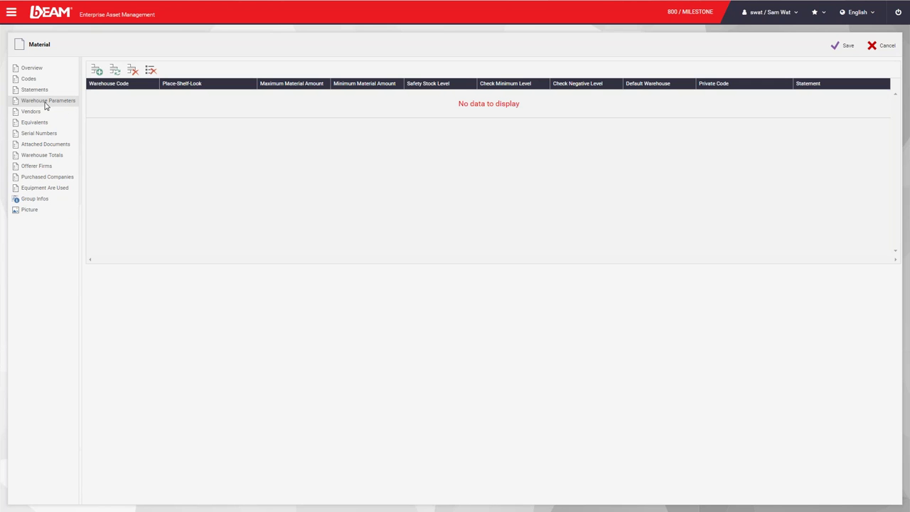
{"action": "left_click", "coordinate": [100, 68]}
{"action": "left_click", "coordinate": [96, 71]}
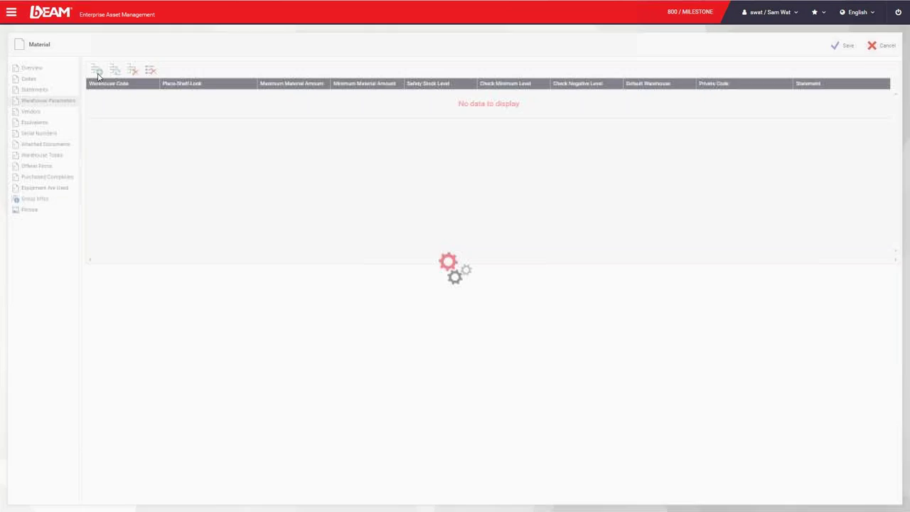
{"action": "left_click", "coordinate": [160, 99]}
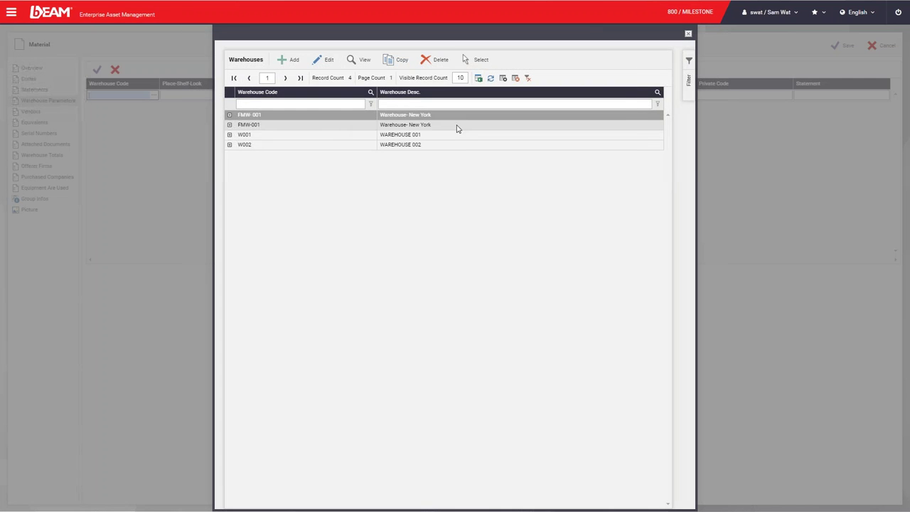
{"action": "double_click", "coordinate": [460, 123]}
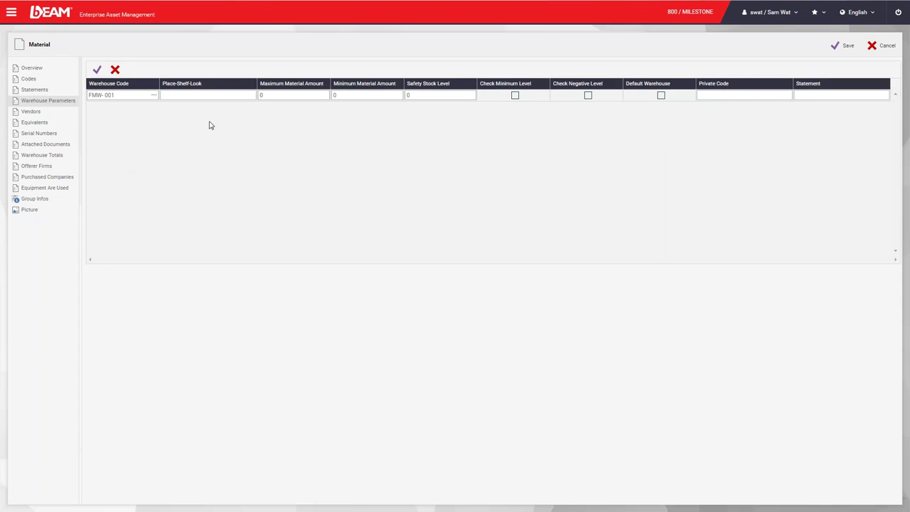
Set the warehouse row's maximum material amount to 100 and minimum material amount to 10
{"action": "left_click", "coordinate": [309, 99]}
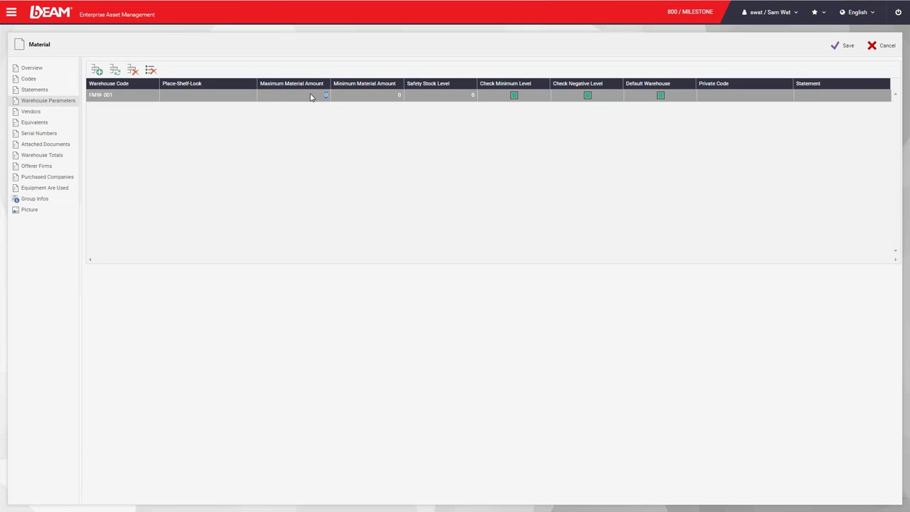
{"action": "double_click", "coordinate": [310, 98]}
{"action": "left_click", "coordinate": [271, 95]}
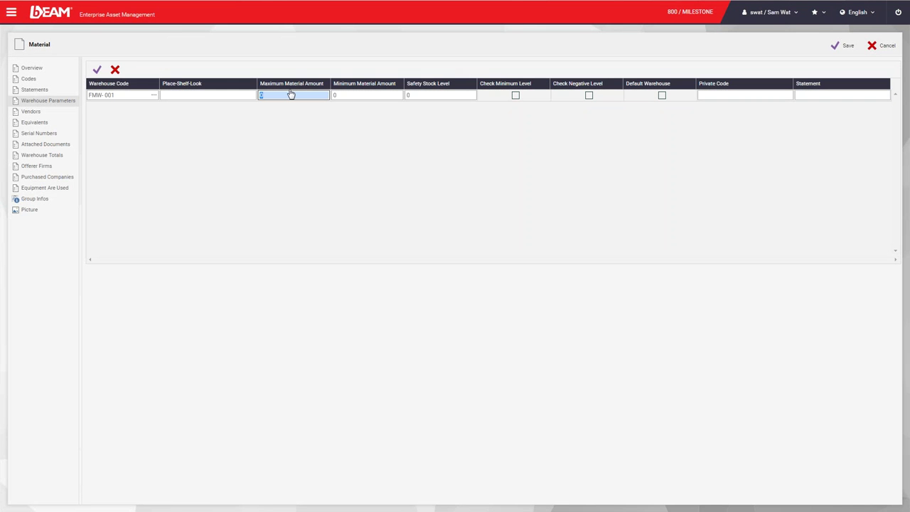
{"action": "type", "text": "100"}
{"action": "key", "text": "Tab"}
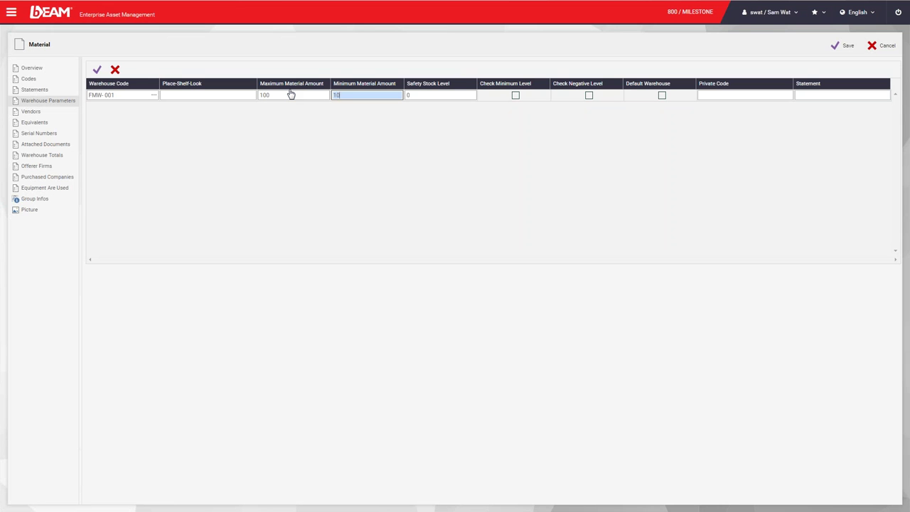
{"action": "key", "text": "Tab"}
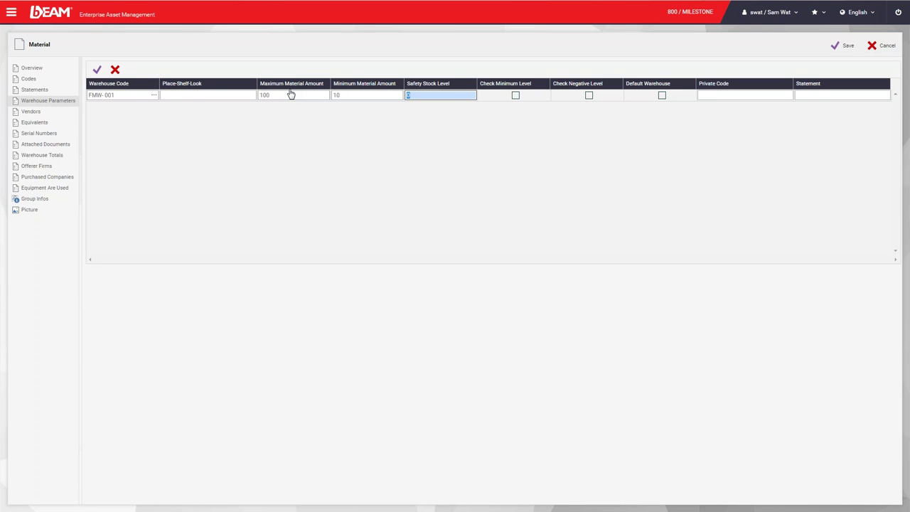
Set the safety stock level to 30 with only the minimum level check enabled, and save the material
{"action": "left_click", "coordinate": [516, 95]}
{"action": "left_click", "coordinate": [589, 96]}
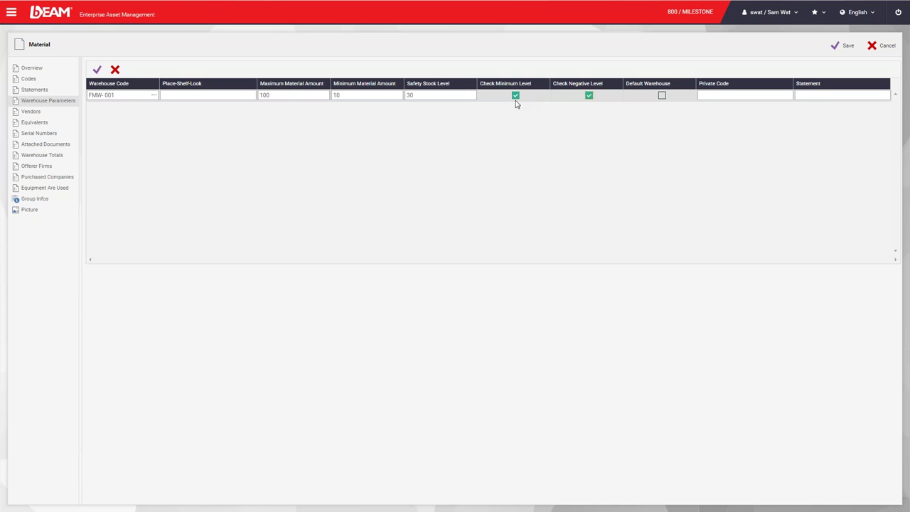
{"action": "left_click", "coordinate": [589, 95]}
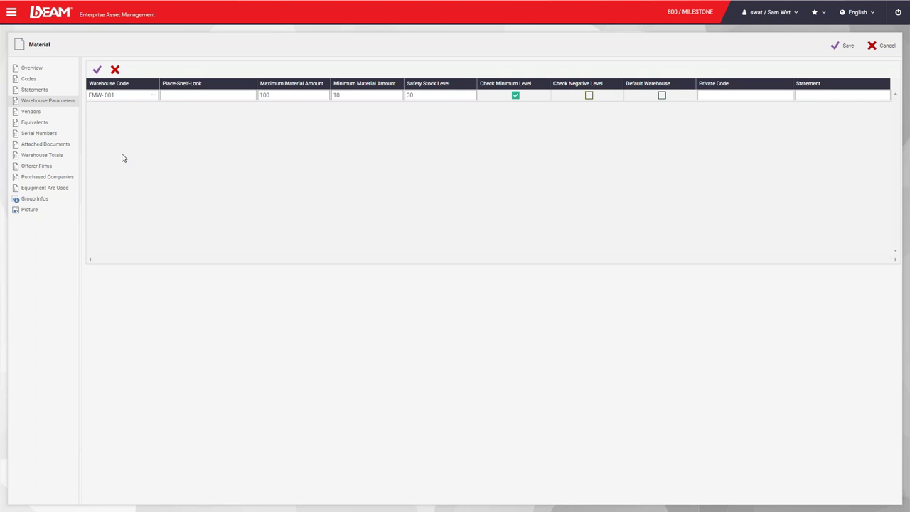
{"action": "left_click", "coordinate": [843, 55]}
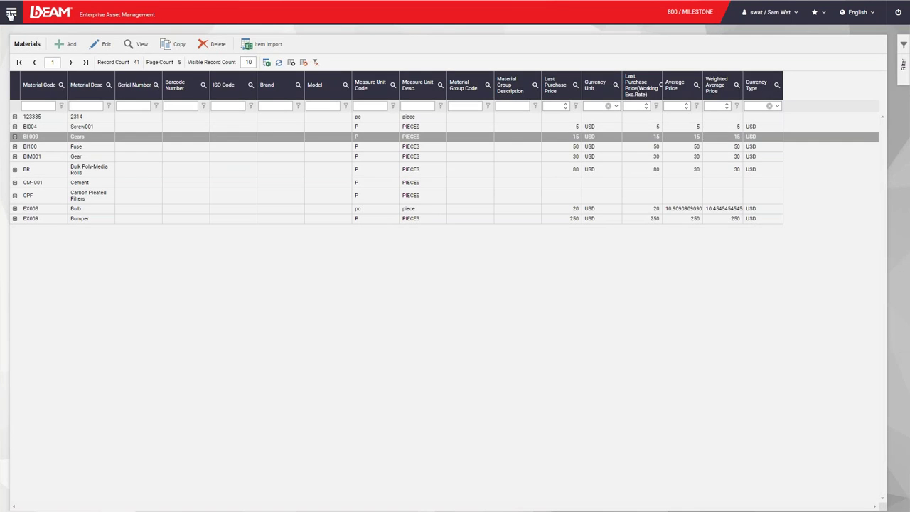
Create a Material Incoming transaction voucher and assign it the Chicago cost center FM- CCCHI
{"action": "left_click", "coordinate": [11, 13]}
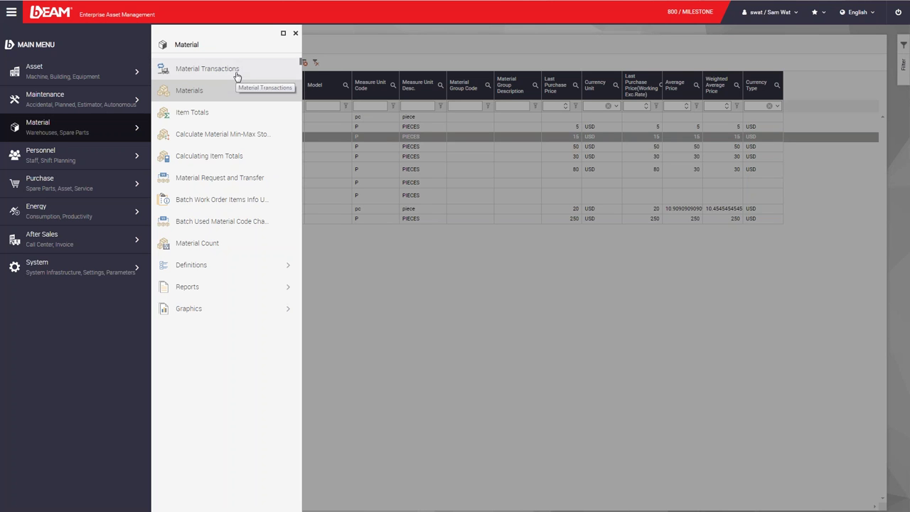
{"action": "left_click", "coordinate": [237, 74]}
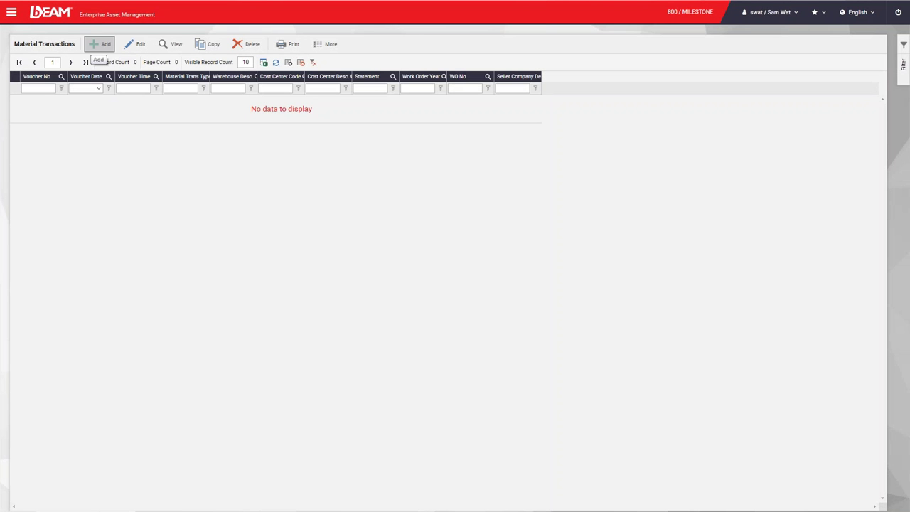
{"action": "left_click", "coordinate": [100, 44]}
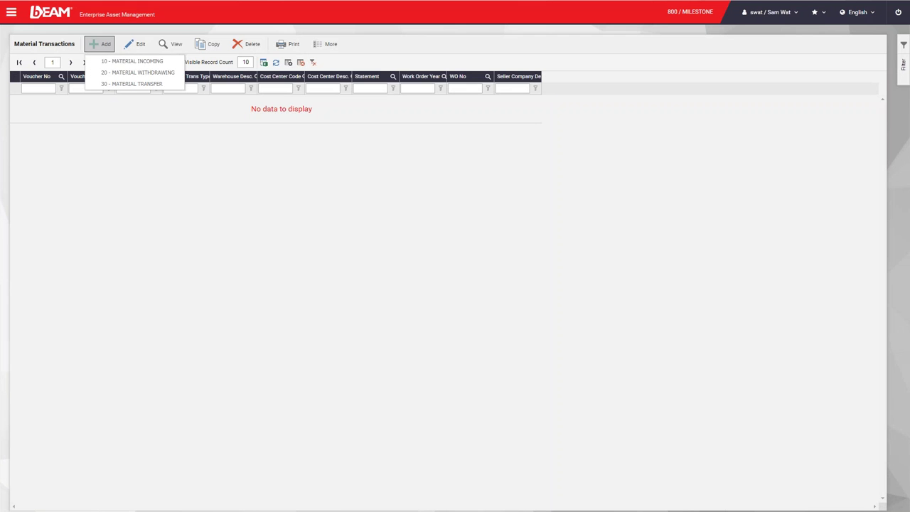
{"action": "left_click", "coordinate": [167, 62]}
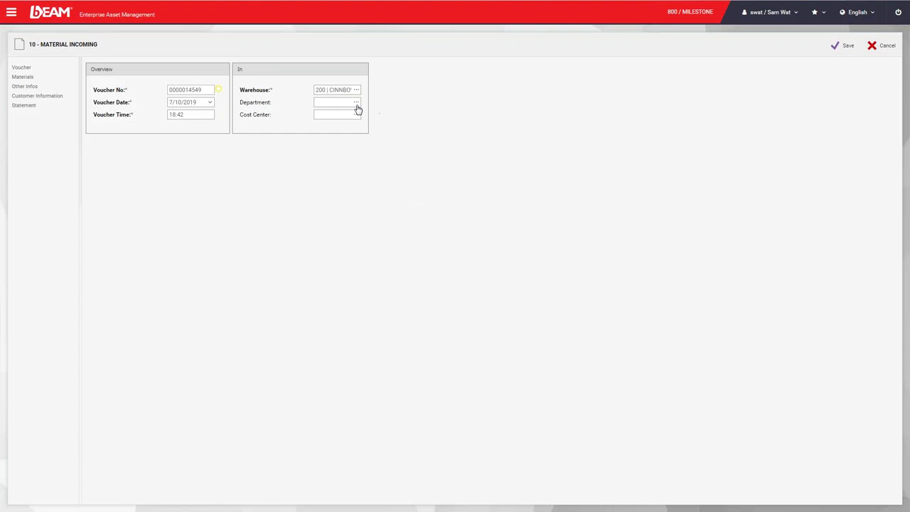
{"action": "left_click", "coordinate": [357, 103]}
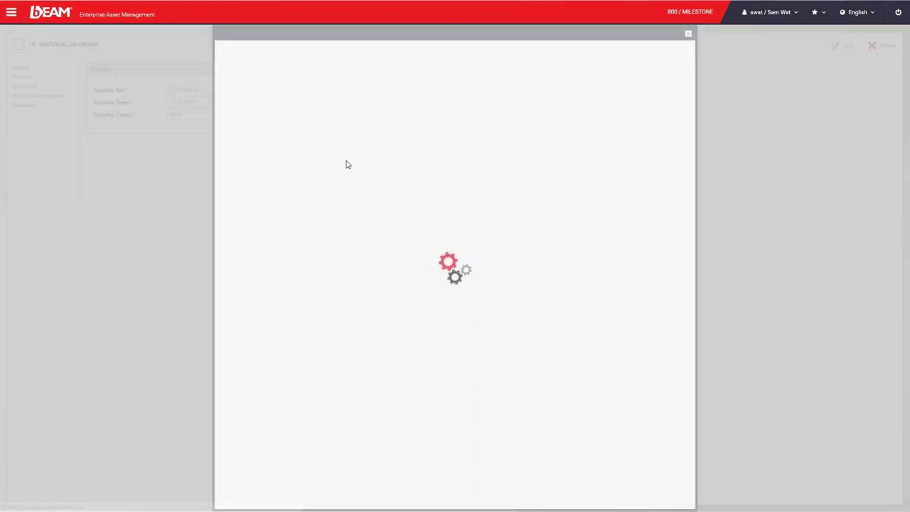
{"action": "double_click", "coordinate": [382, 148]}
Add a material line to the incoming voucher for the Gear material BIM001
{"action": "left_click", "coordinate": [32, 77]}
{"action": "left_click", "coordinate": [96, 73]}
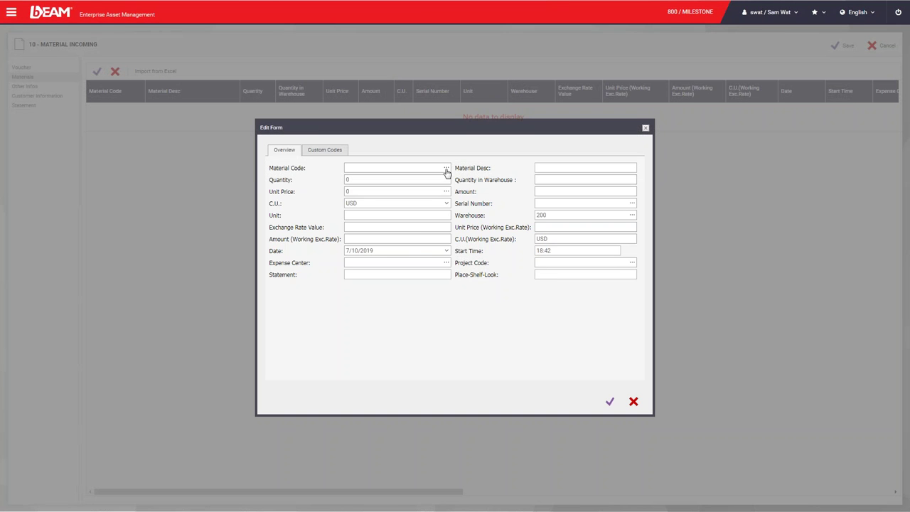
{"action": "left_click", "coordinate": [446, 171]}
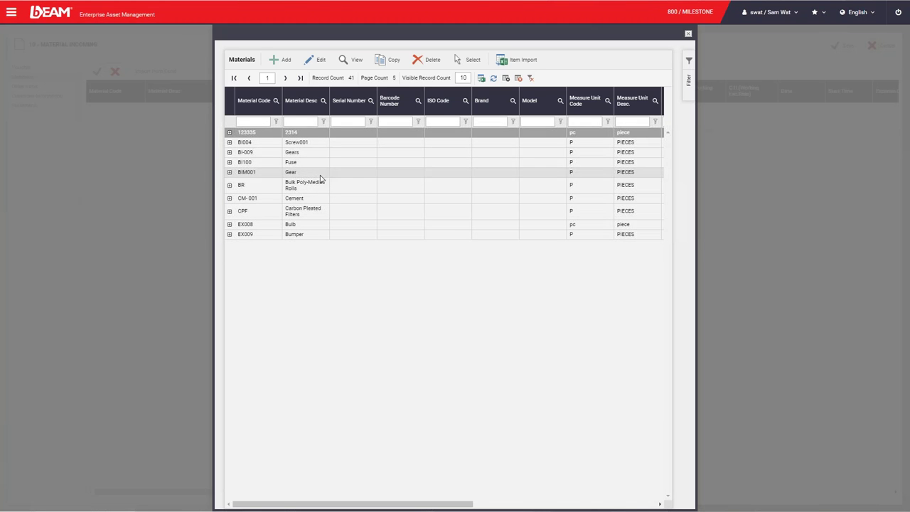
{"action": "left_click", "coordinate": [320, 176]}
{"action": "double_click", "coordinate": [321, 179]}
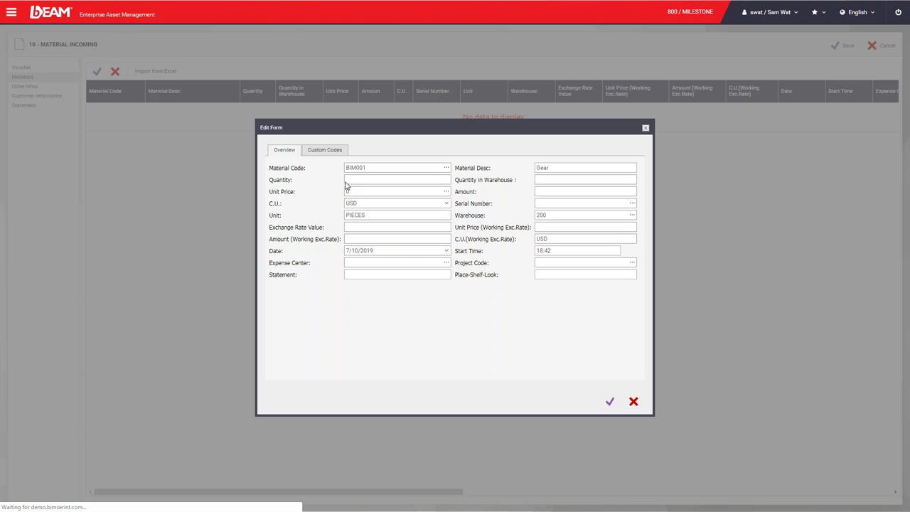
Set the Gear line to quantity 45 at a unit price of 125 USD, and save the incoming voucher
{"action": "left_click", "coordinate": [419, 178]}
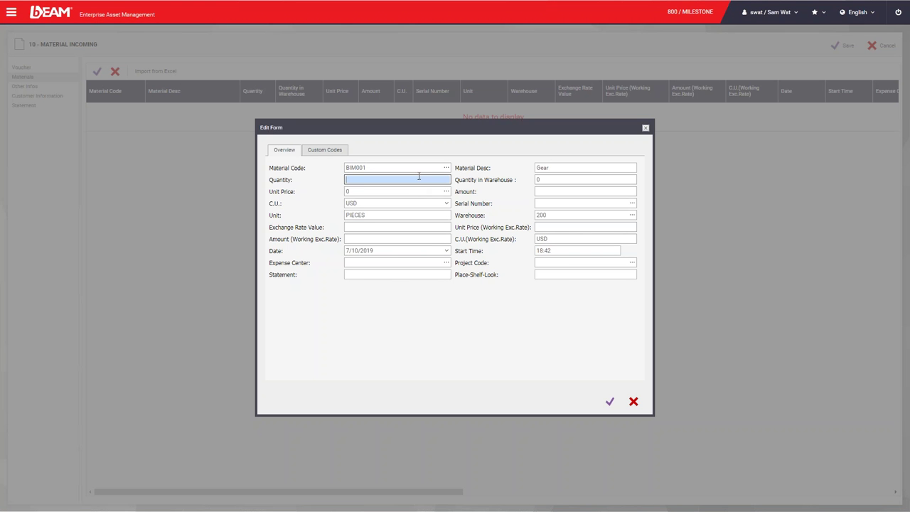
{"action": "left_click", "coordinate": [366, 191]}
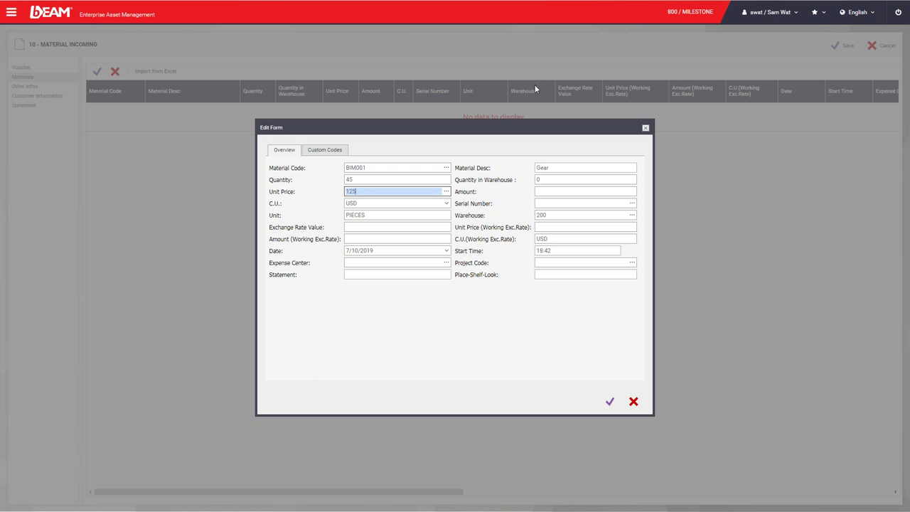
{"action": "left_click", "coordinate": [448, 204]}
{"action": "left_click", "coordinate": [502, 352]}
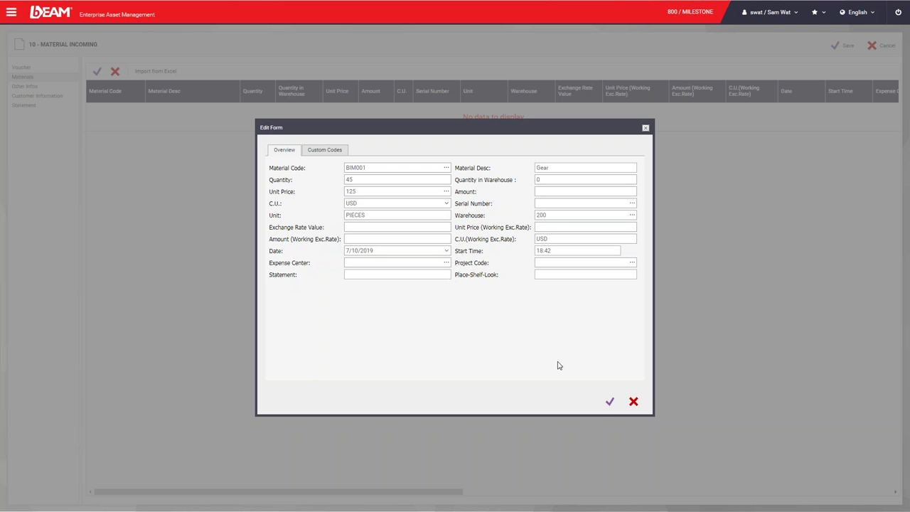
{"action": "left_click", "coordinate": [609, 403]}
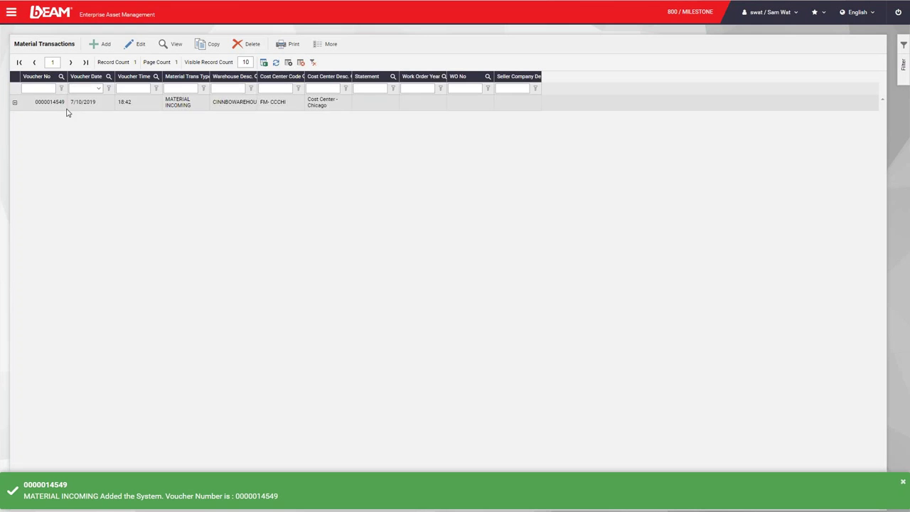
Open the personnel resources list and check the other personnel functions available
{"action": "left_click", "coordinate": [11, 12]}
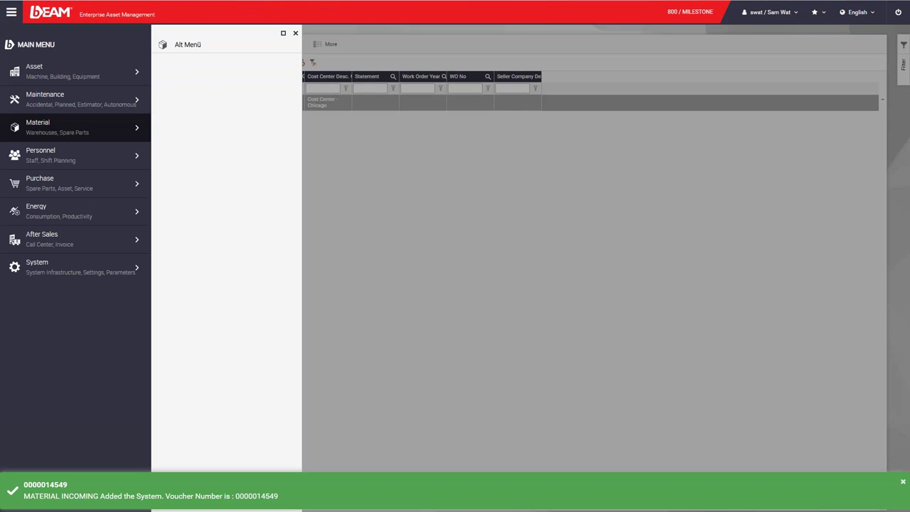
{"action": "left_click", "coordinate": [86, 155]}
{"action": "left_click", "coordinate": [247, 77]}
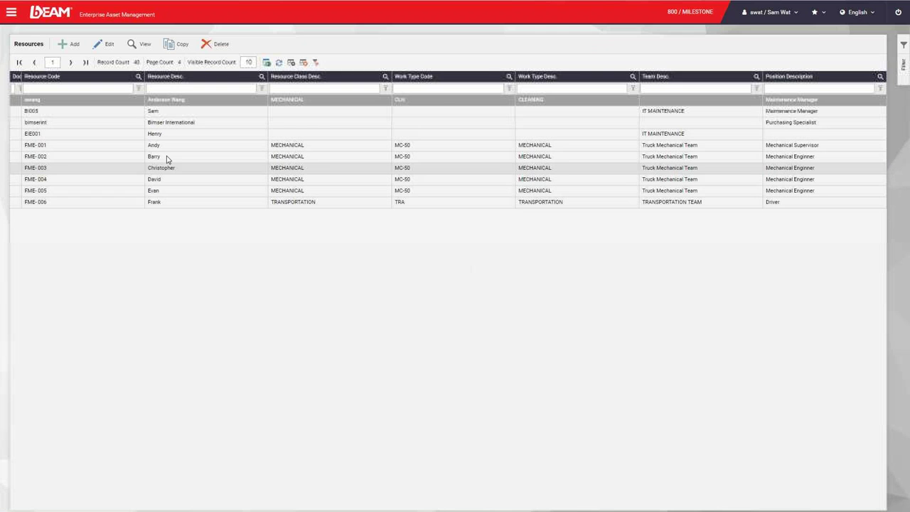
{"action": "left_click", "coordinate": [11, 13]}
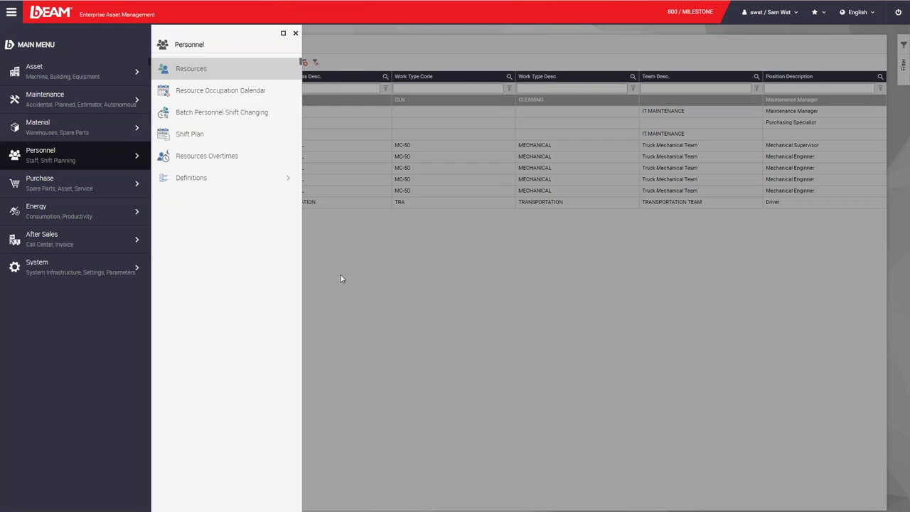
{"action": "left_click", "coordinate": [306, 221]}
Open resource FME- 002, review its overview and personnel info, and save the record
{"action": "double_click", "coordinate": [210, 157]}
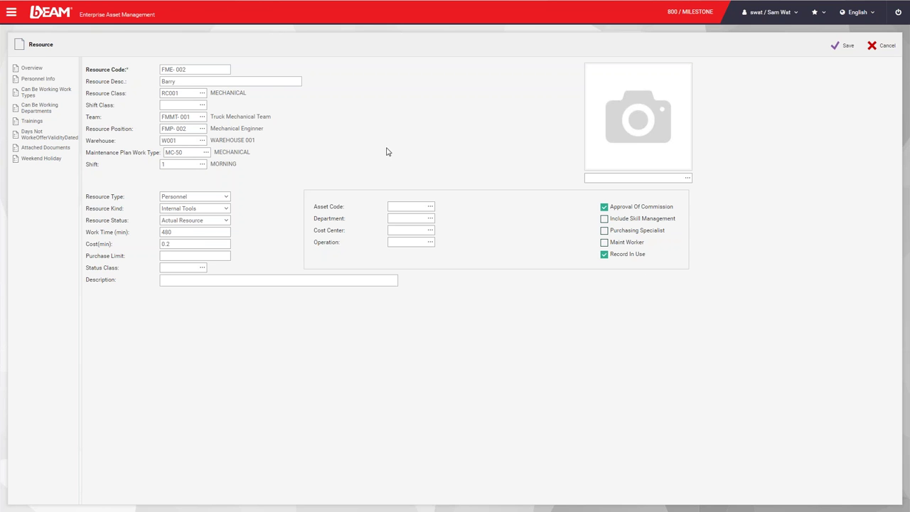
{"action": "left_click", "coordinate": [64, 79]}
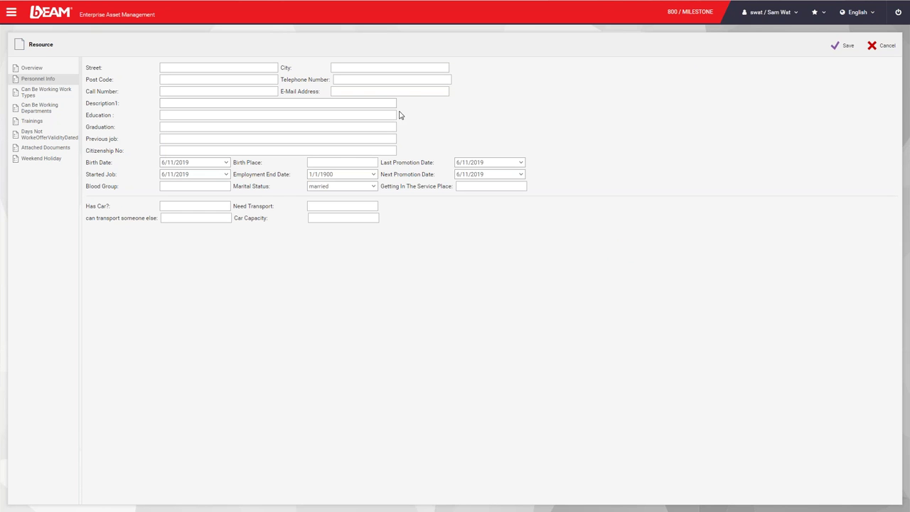
{"action": "left_click", "coordinate": [843, 45]}
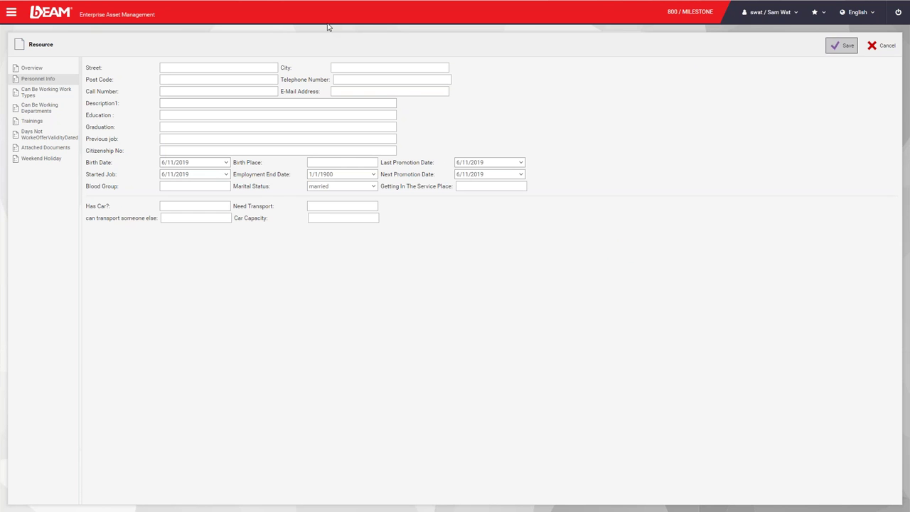
Open the resource occupation calendar for personnel
{"action": "left_click", "coordinate": [12, 14]}
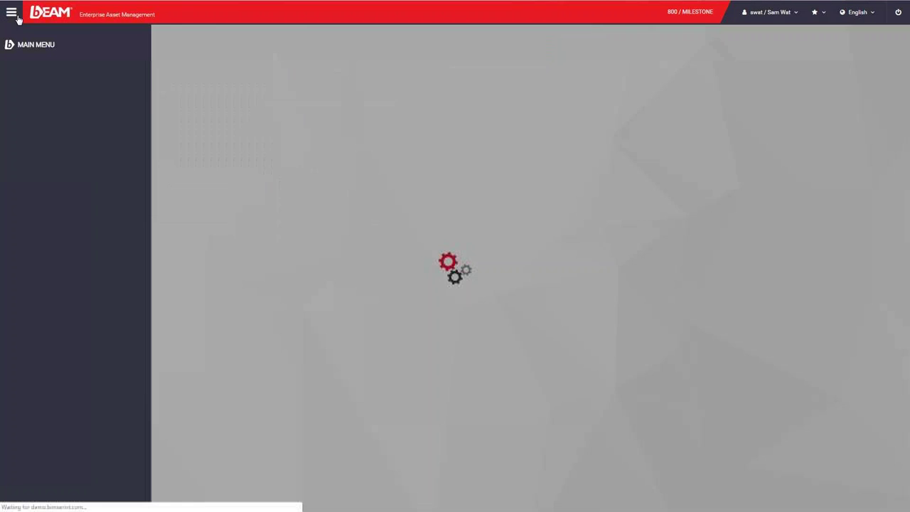
{"action": "left_click", "coordinate": [109, 155]}
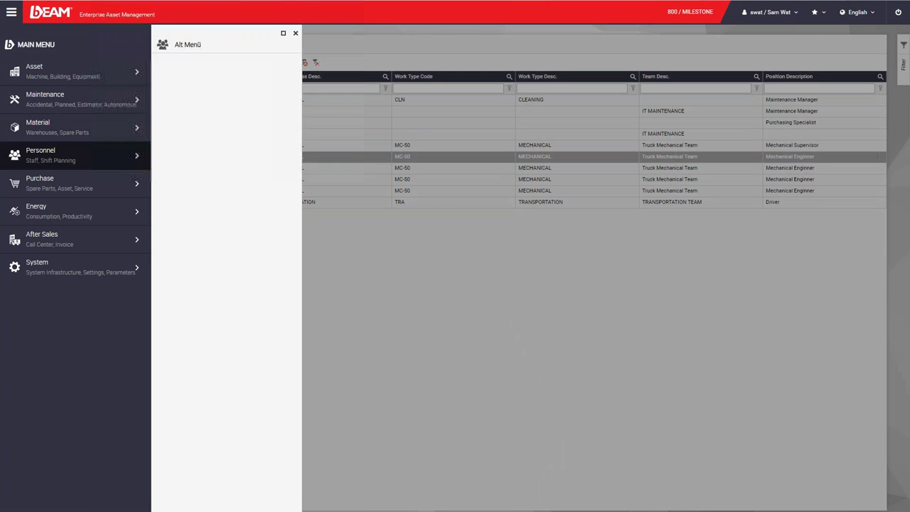
{"action": "left_click", "coordinate": [259, 94]}
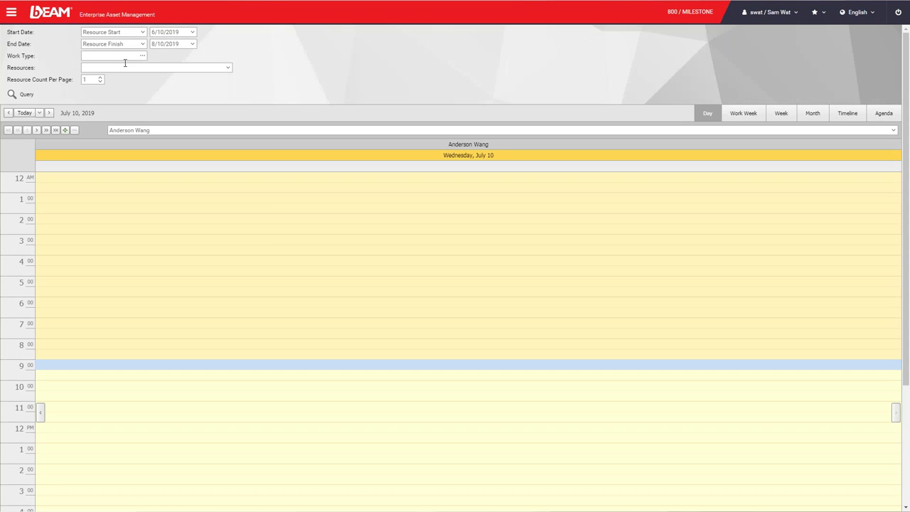
Filter the calendar's resources by code "uaf", select UAF E1 through UAF E6, and run the query
{"action": "left_click", "coordinate": [227, 67]}
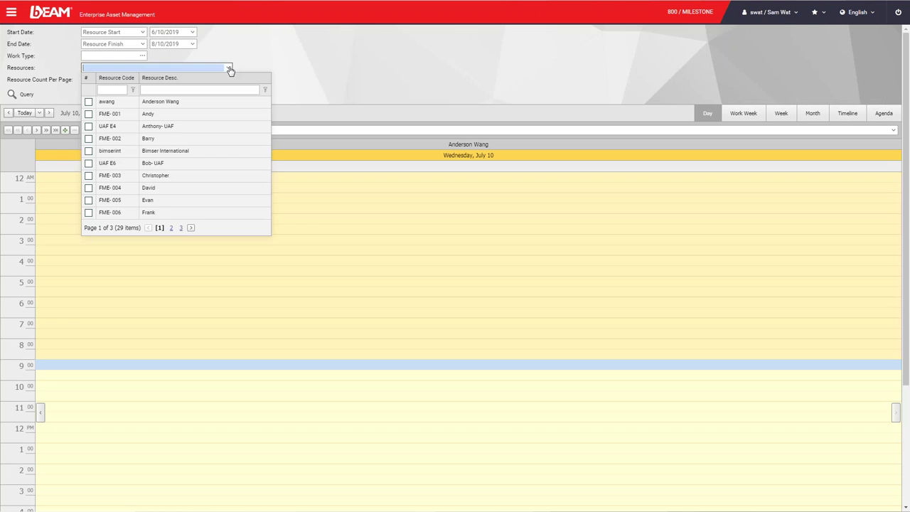
{"action": "left_click", "coordinate": [113, 90]}
{"action": "type", "text": "uaf"}
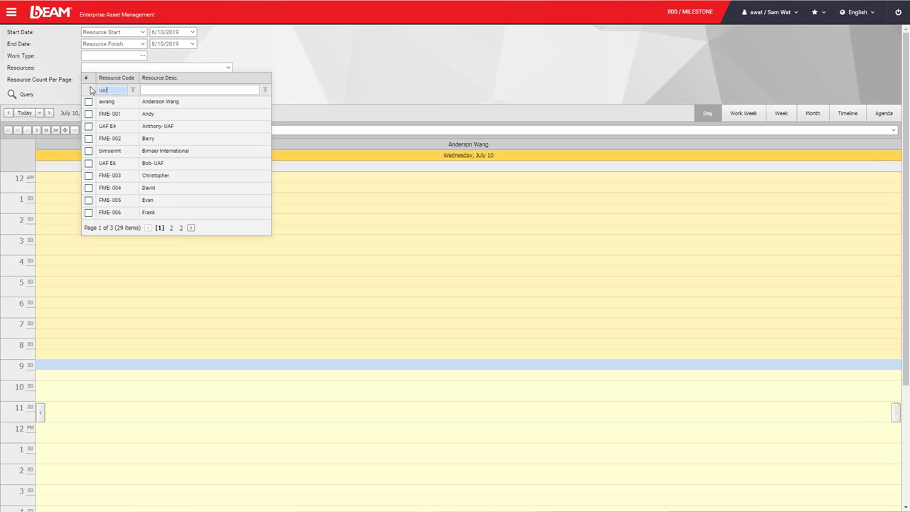
{"action": "key", "text": "Return"}
{"action": "left_click", "coordinate": [89, 101]}
{"action": "left_click", "coordinate": [88, 114]}
{"action": "left_click", "coordinate": [88, 126]}
{"action": "left_click", "coordinate": [88, 139]}
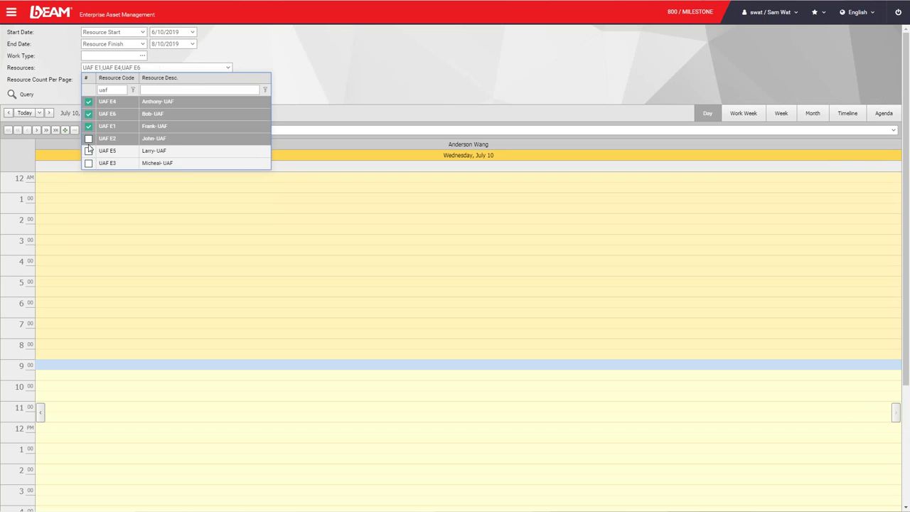
{"action": "left_click", "coordinate": [89, 151]}
{"action": "left_click", "coordinate": [88, 163]}
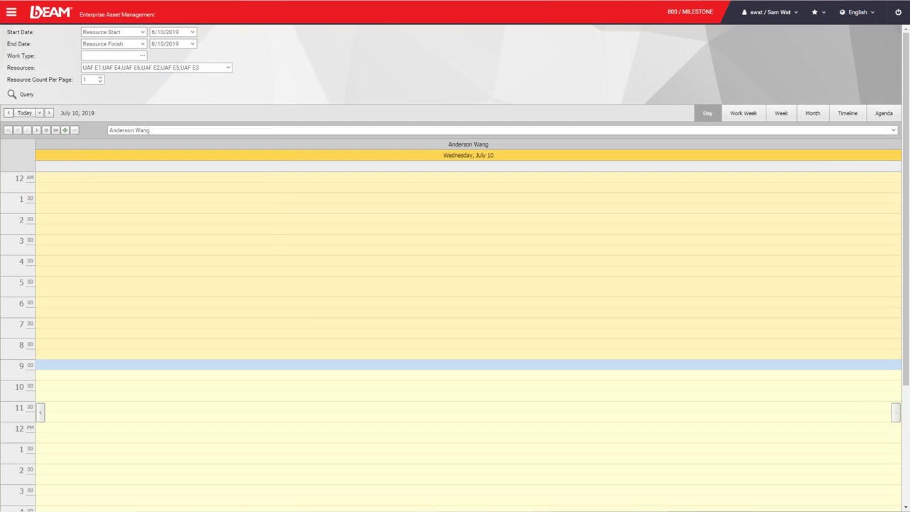
{"action": "left_click", "coordinate": [28, 95]}
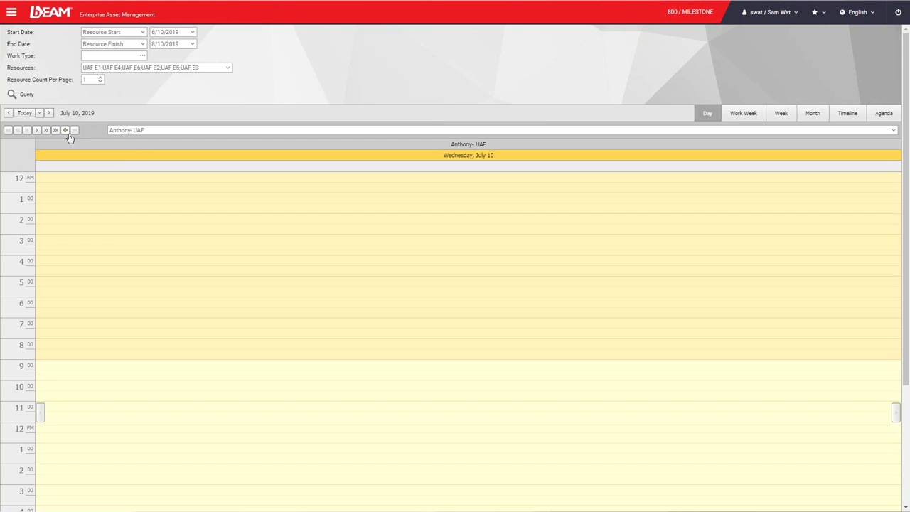
Expand the day calendar to show five UAF resources side by side, and review their occupation across the hours of the day
{"action": "left_click", "coordinate": [64, 131]}
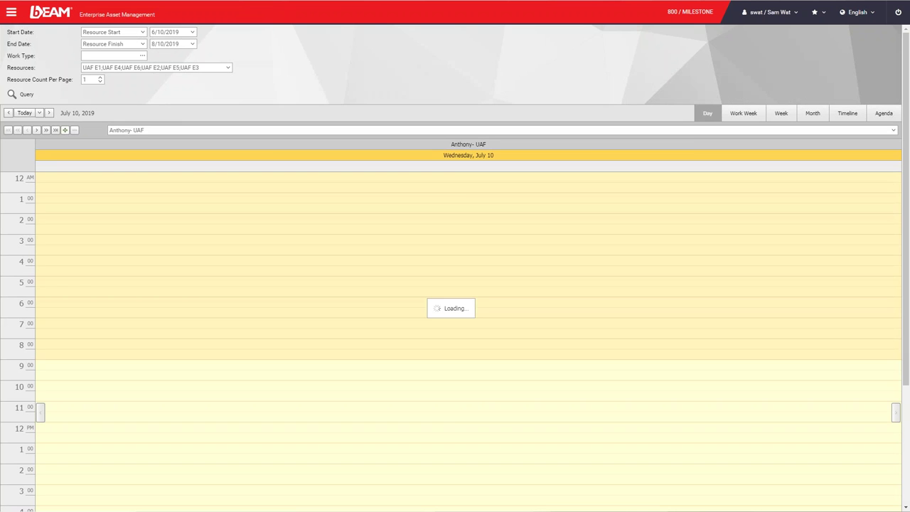
{"action": "left_click", "coordinate": [64, 131]}
{"action": "left_click", "coordinate": [64, 131]}
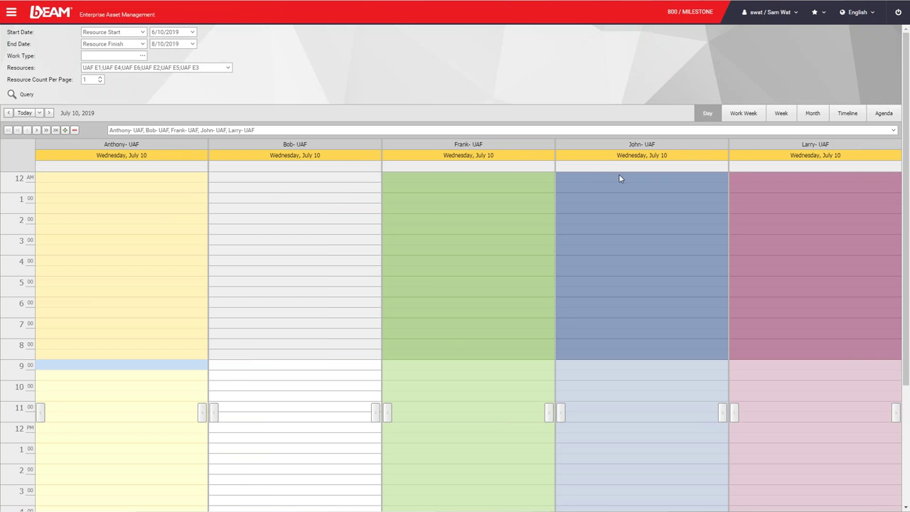
{"action": "scroll", "coordinate": [397, 243], "scroll_direction": "down", "scroll_amount": 3}
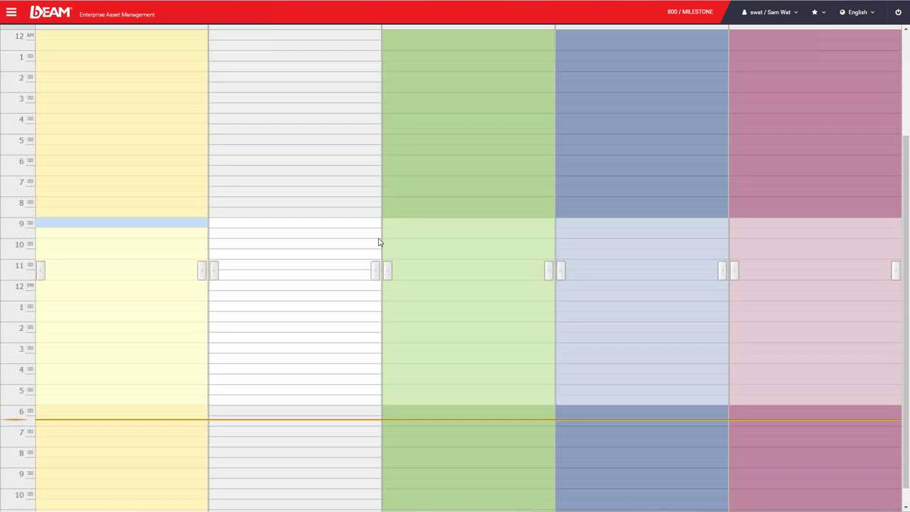
{"action": "scroll", "coordinate": [372, 240], "scroll_direction": "up", "scroll_amount": 3}
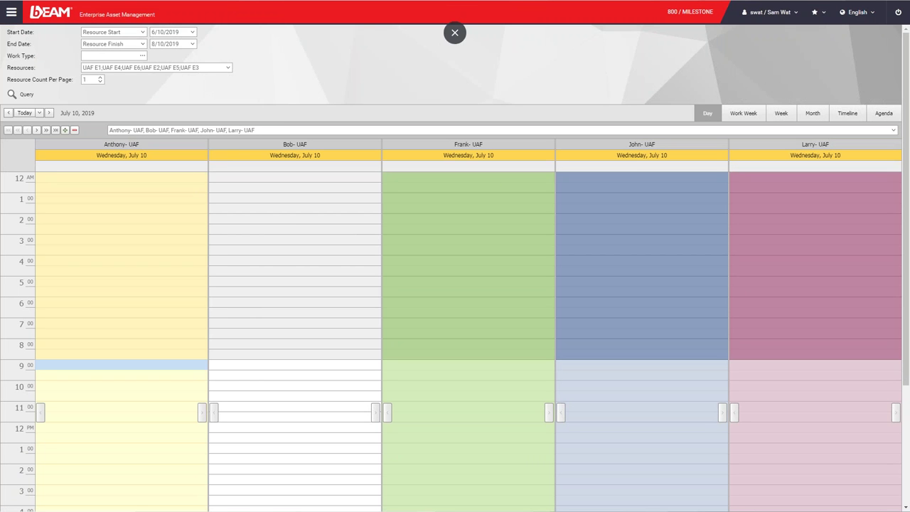
{"action": "left_click", "coordinate": [11, 12]}
{"action": "left_click", "coordinate": [408, 115]}
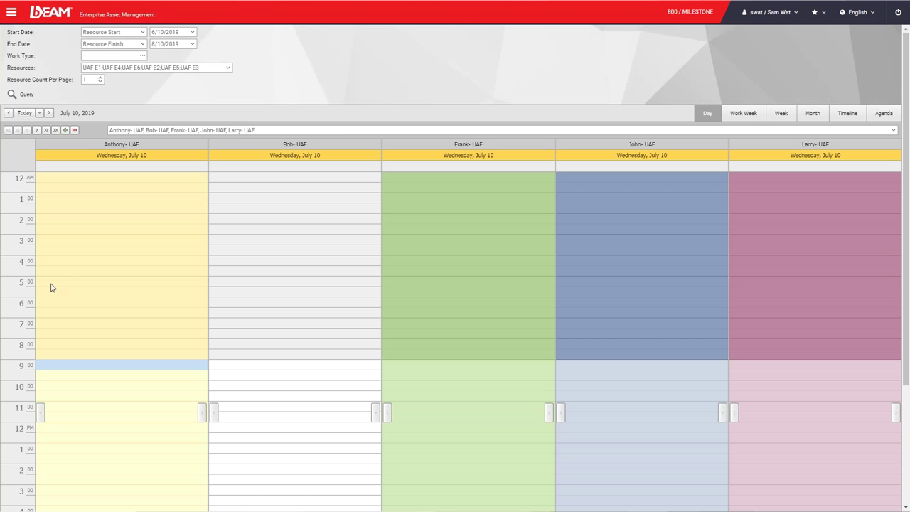